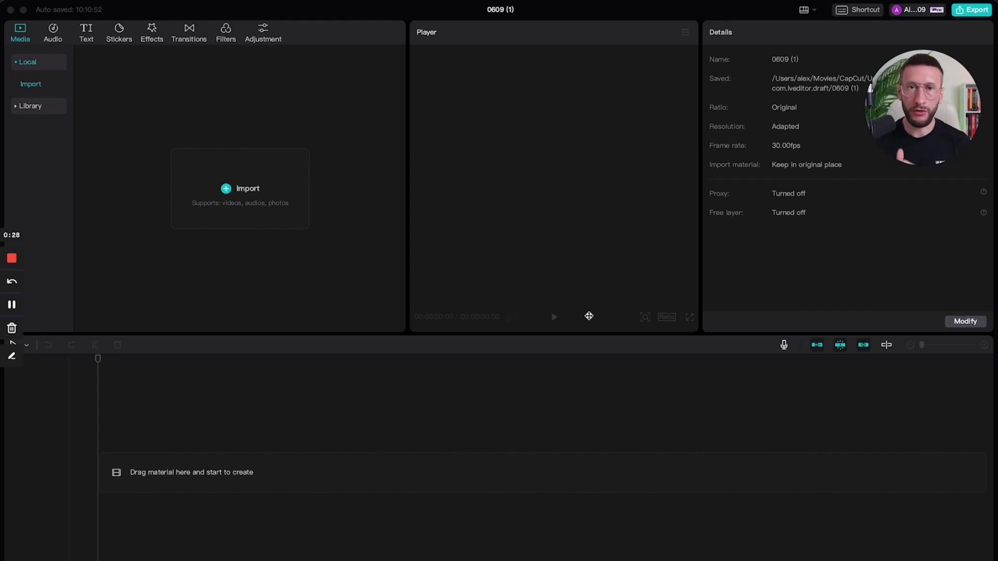
Import 'The Importance of Long-Term Thinking in Business.mp4' from Downloads and drag it onto the timeline
click(226, 190)
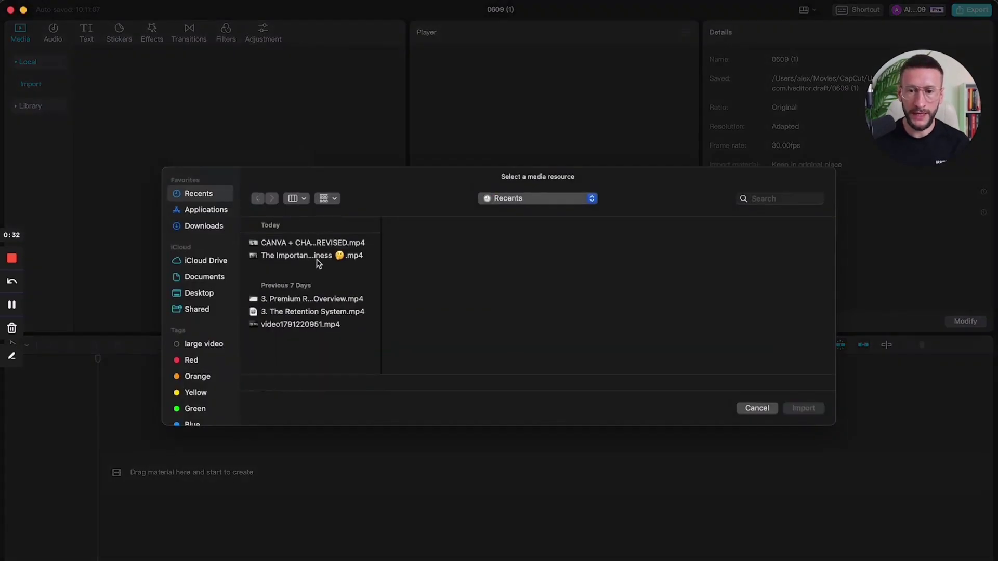
click(213, 228)
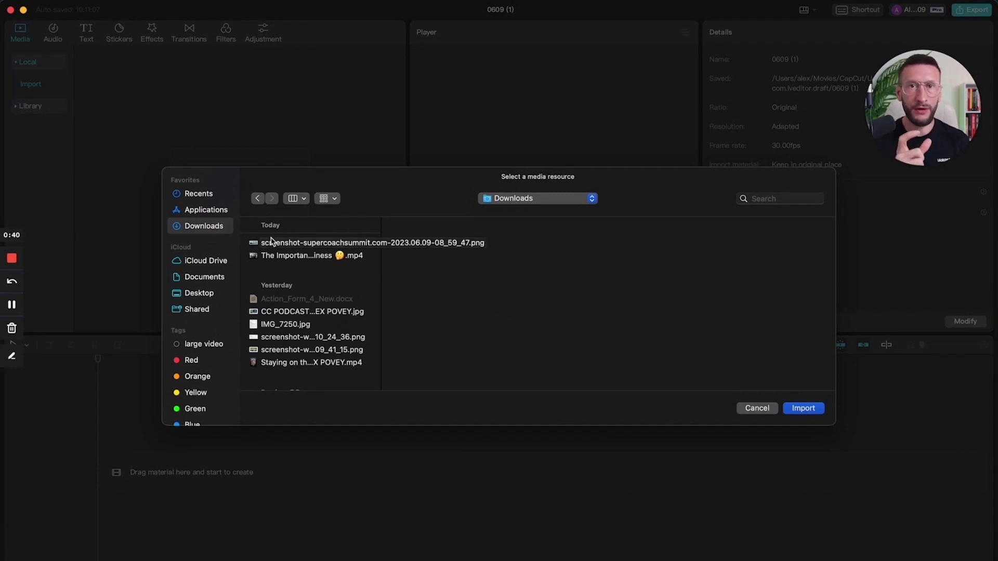
click(306, 364)
click(305, 242)
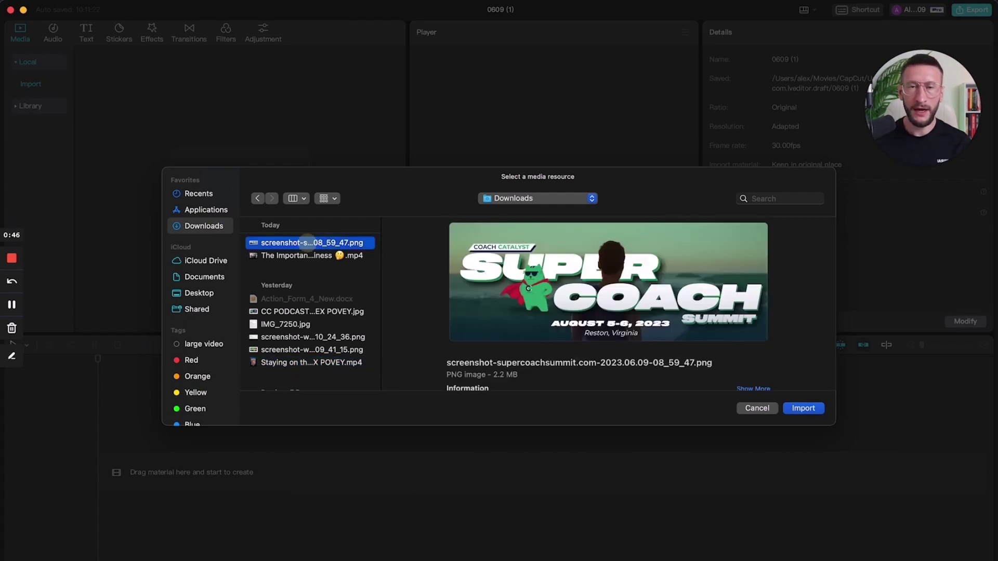
click(304, 256)
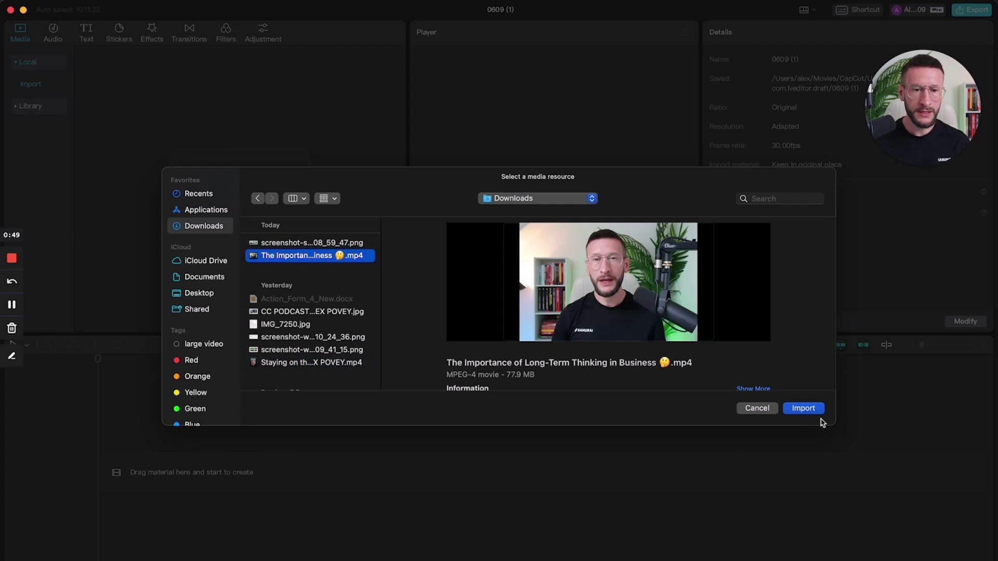
click(805, 408)
drag(144, 130, 137, 470)
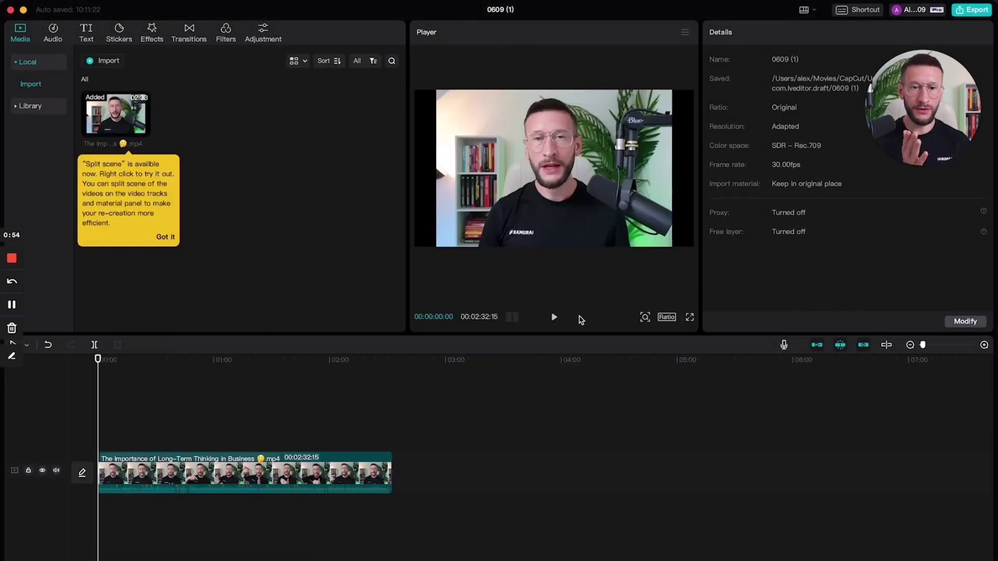
Change the project aspect ratio to vertical 9:16
click(173, 478)
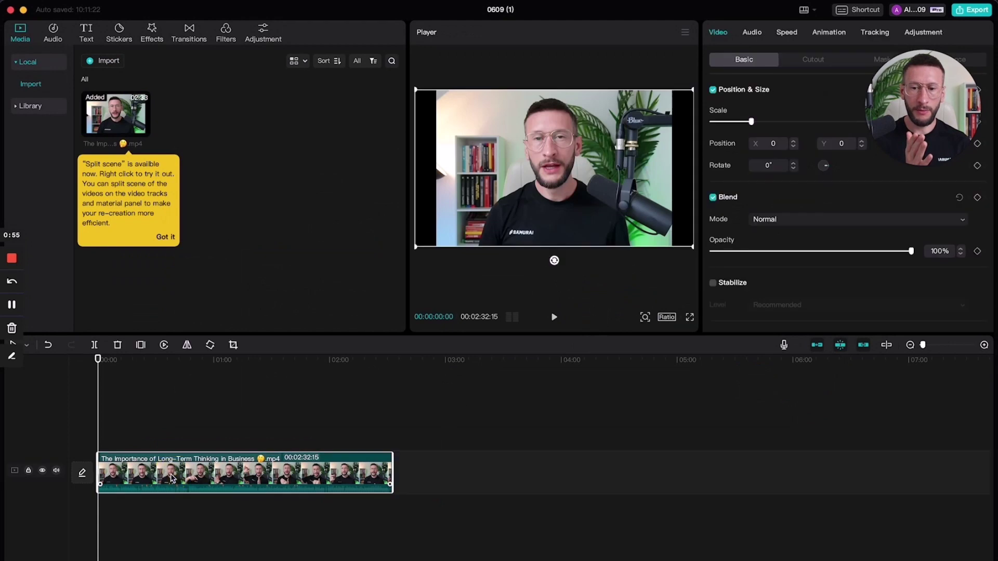
click(177, 394)
click(284, 424)
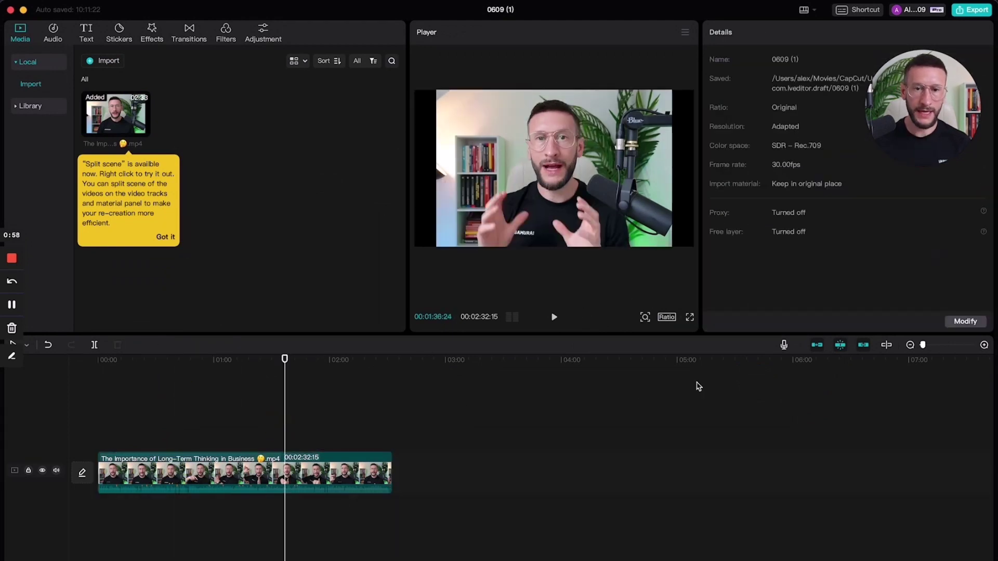
click(672, 321)
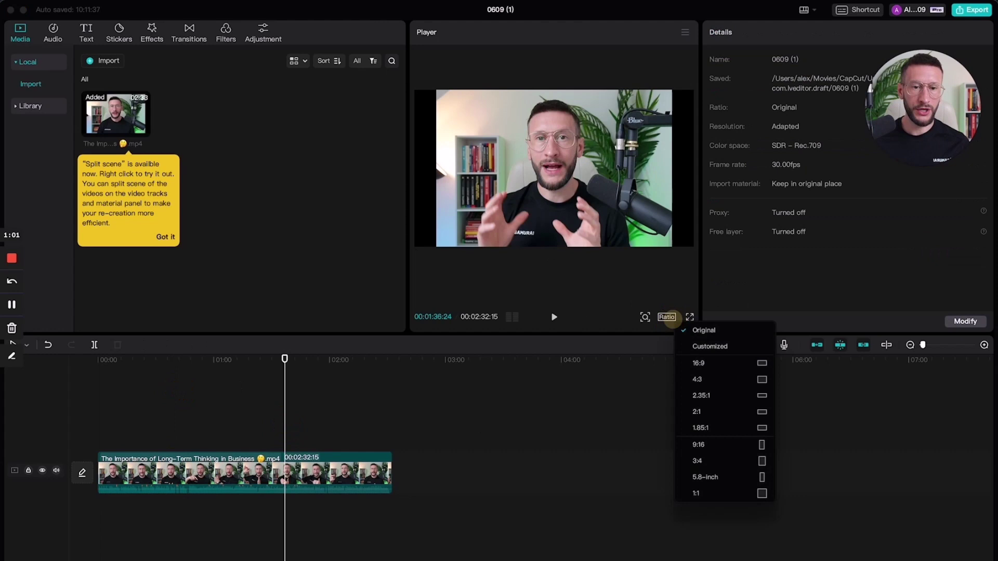
click(727, 450)
Enlarge the video to fill the 9:16 frame, mute the computer, and play it to check framing
click(552, 160)
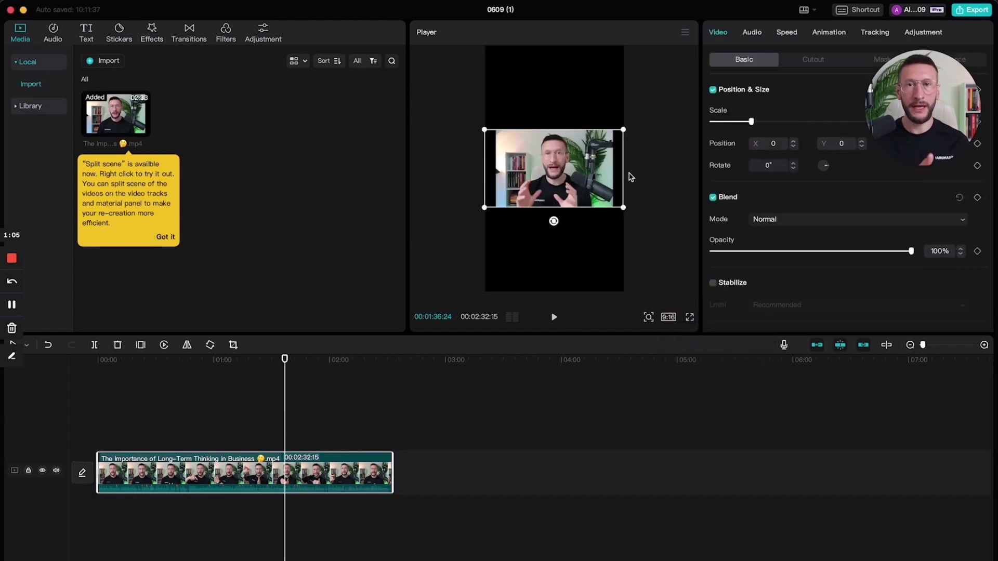
drag(624, 209, 656, 403)
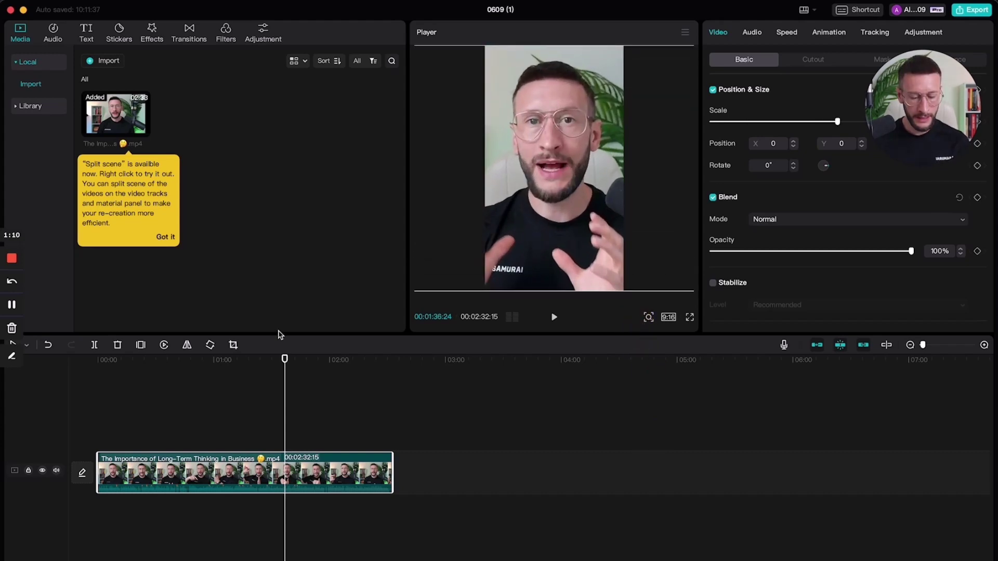
key(XF86AudioMute)
key(space)
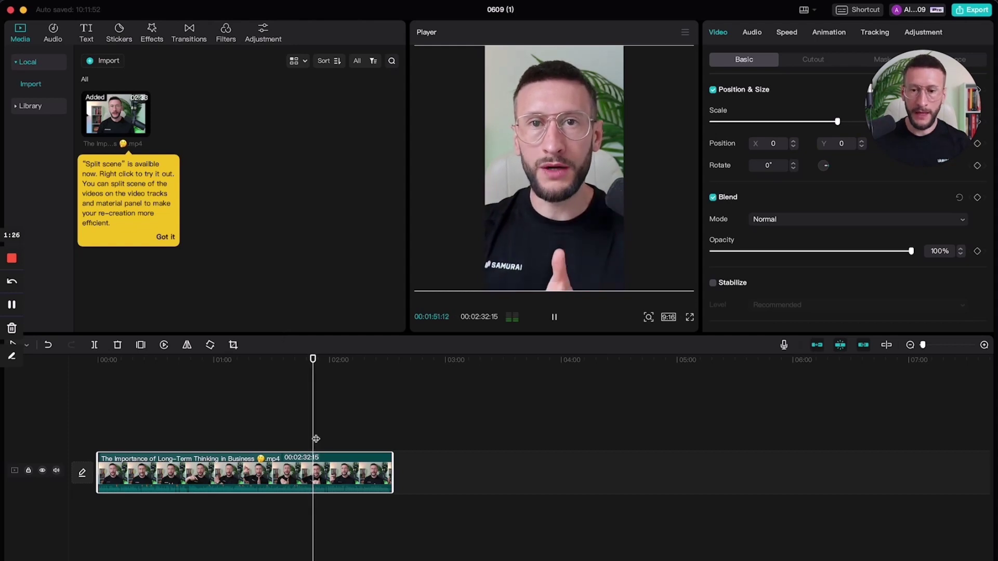
Zoom the timeline to around 1:48 and split the clip at 1:48 and 1:49
key(space)
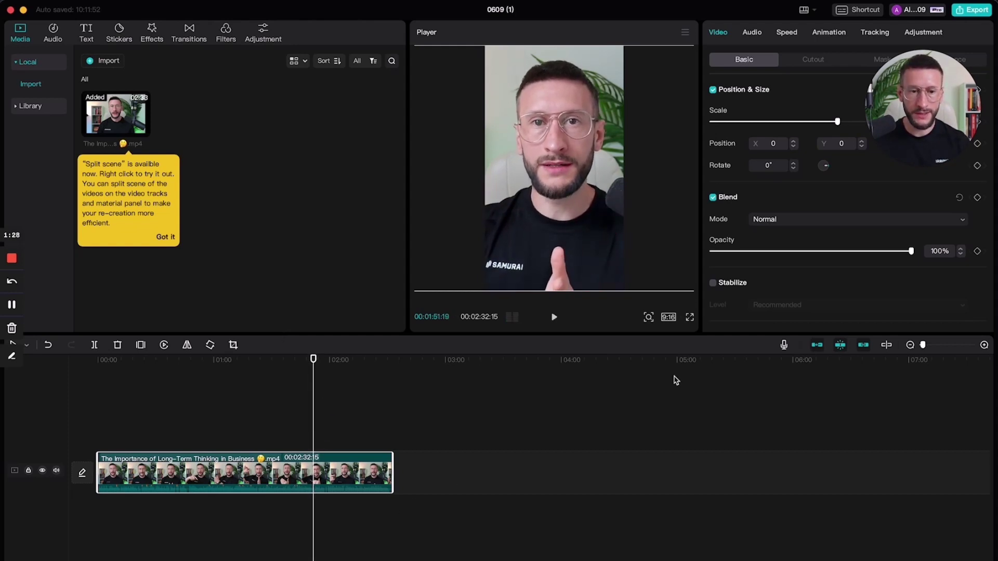
drag(923, 347, 930, 345)
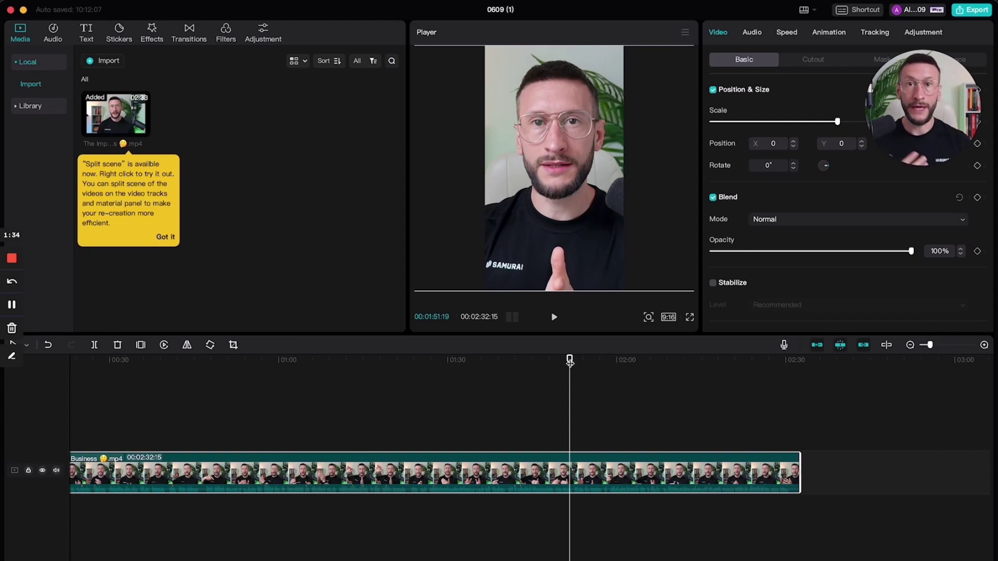
drag(569, 363, 552, 360)
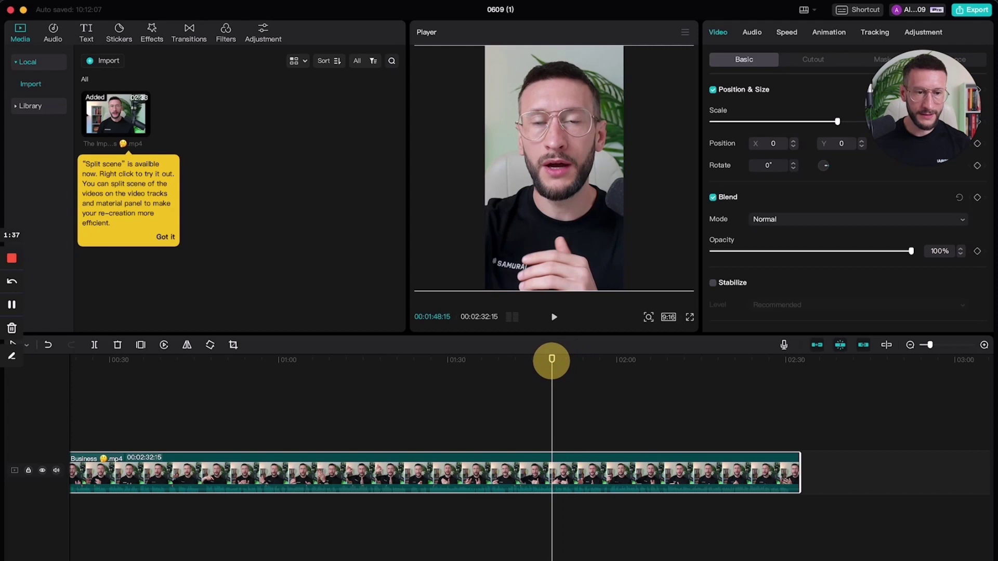
drag(931, 346, 936, 345)
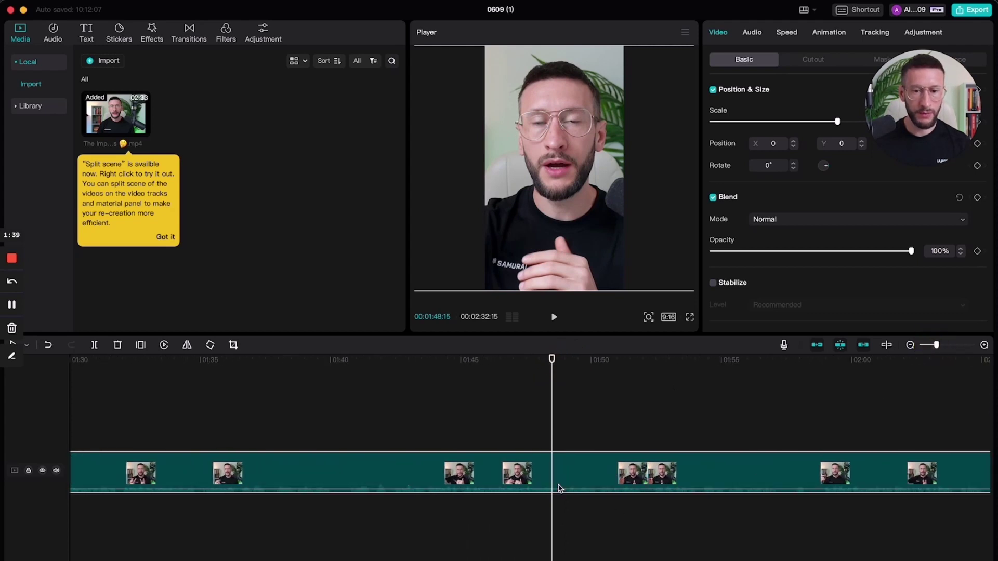
key(super+b)
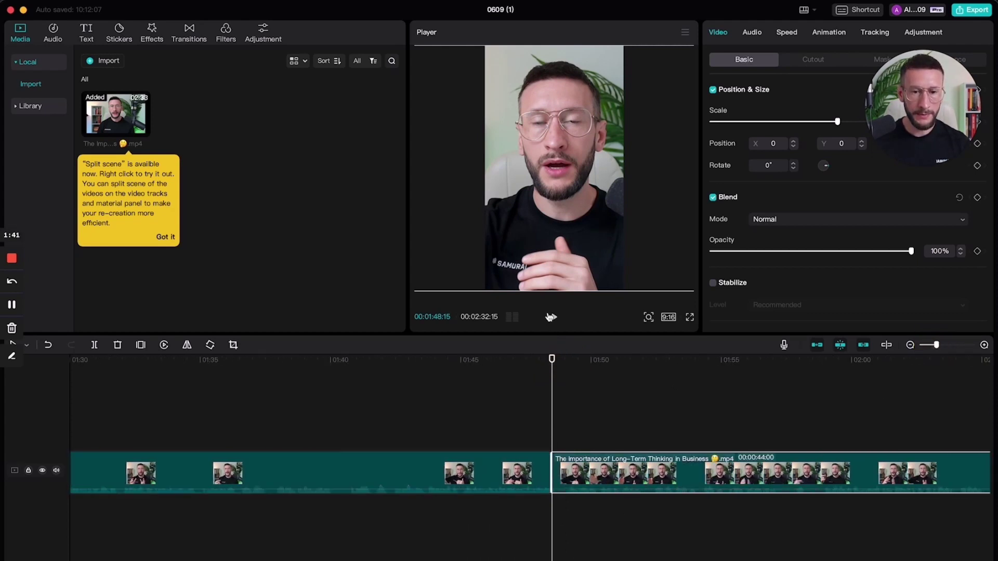
click(560, 358)
drag(560, 358, 568, 353)
key(super+b)
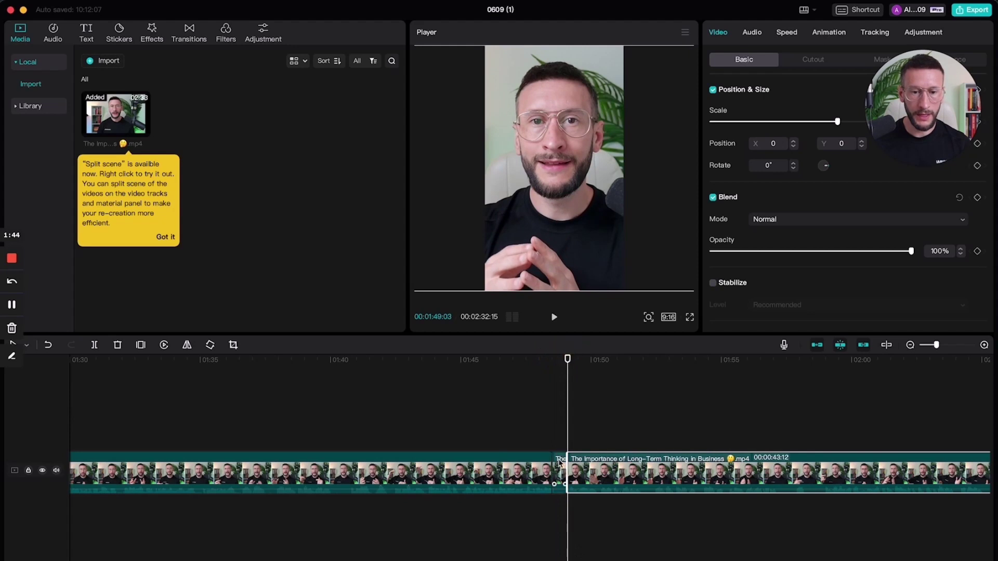
Delete the short piece between the two cuts and replay across the cut
click(560, 465)
key(Delete)
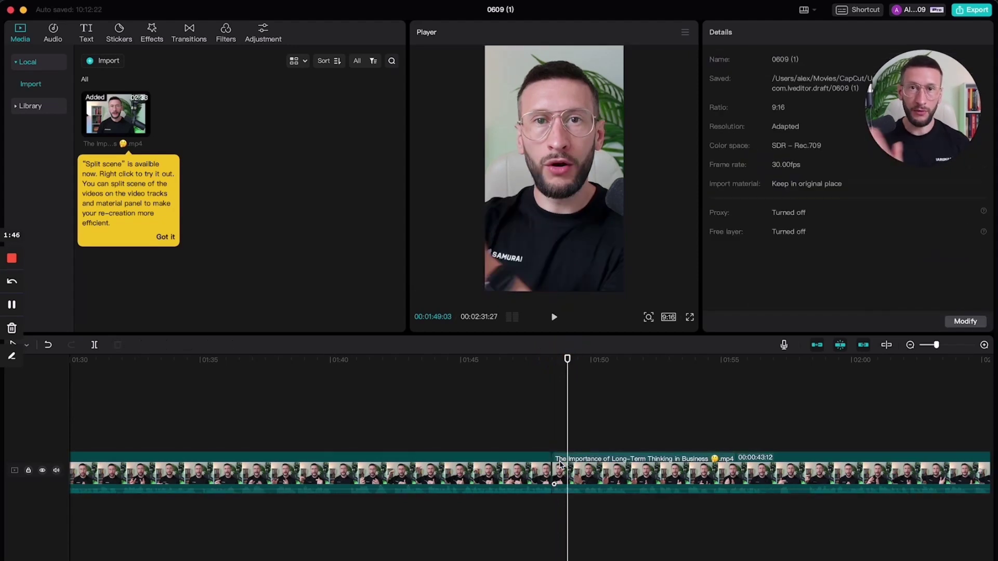
drag(568, 362, 539, 369)
key(space)
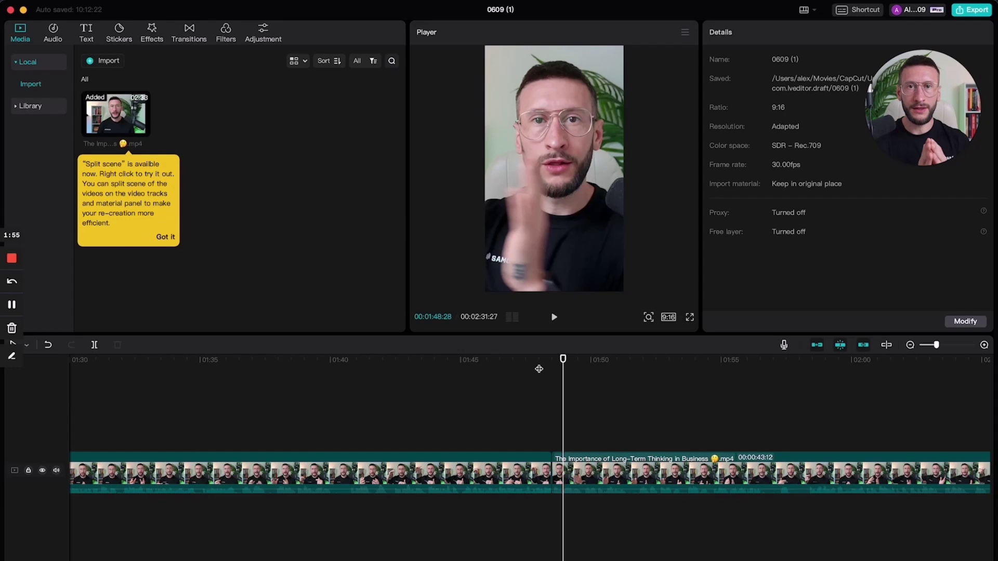
drag(564, 363, 562, 362)
Zoom the second part of the clip in closer and replay across the 1:48 cut to compare framing
click(632, 482)
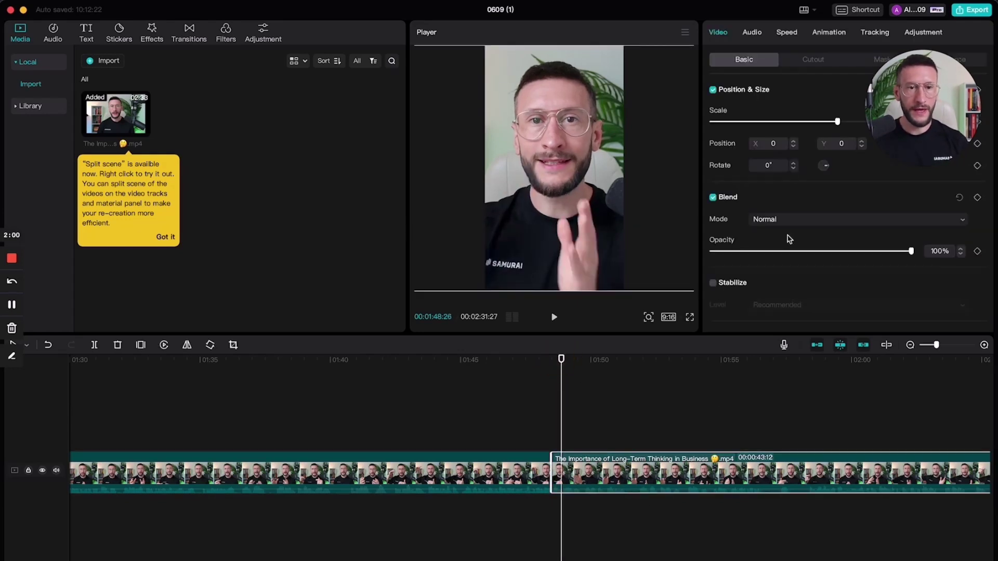
scroll(805, 207, down, 5)
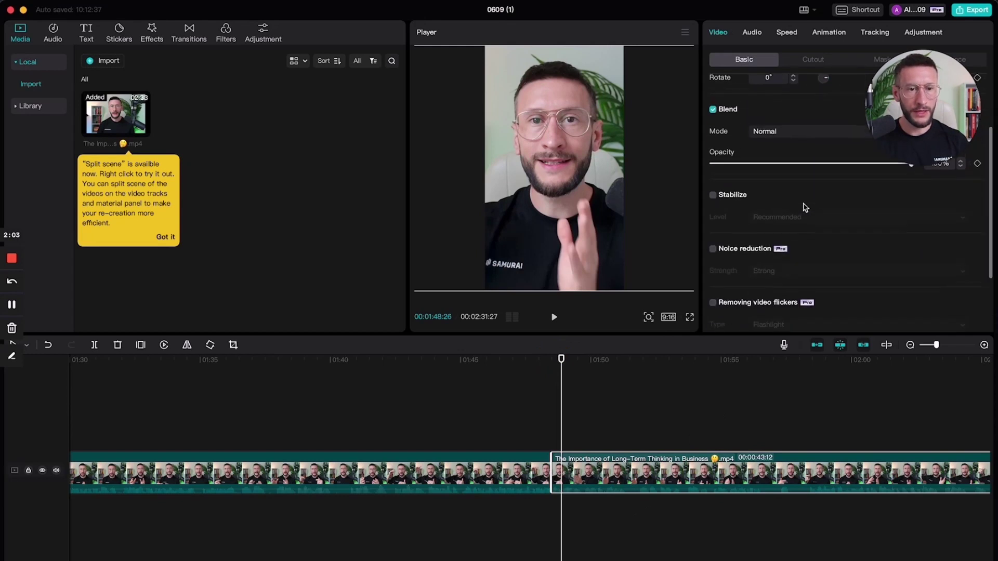
scroll(808, 215, up, 5)
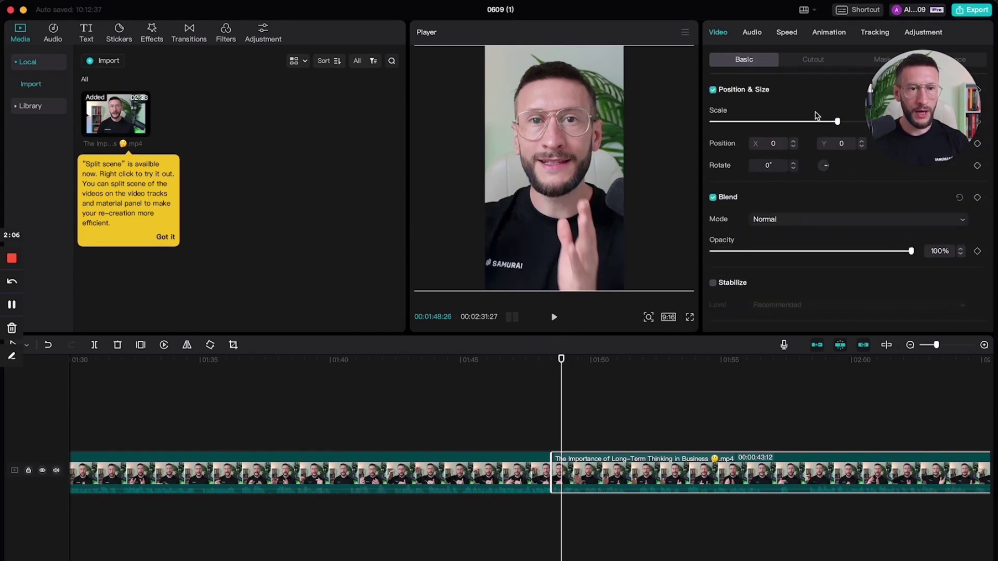
drag(837, 123, 856, 124)
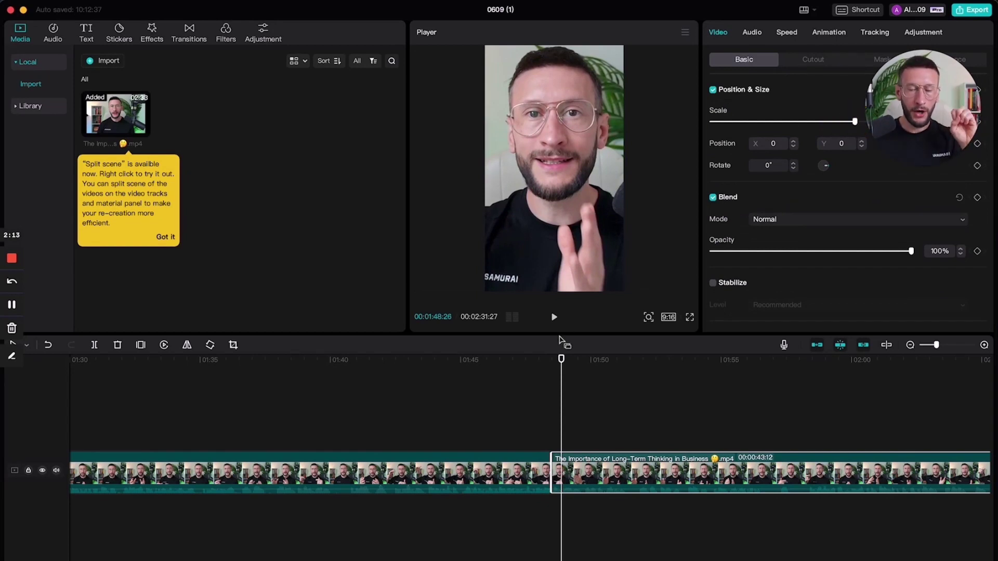
drag(561, 362, 535, 365)
key(space)
key(space)
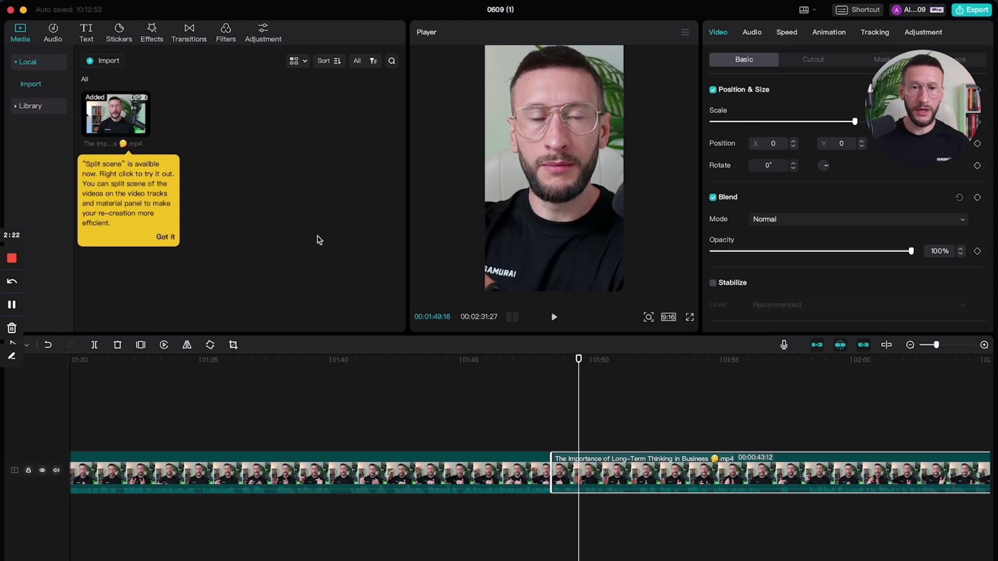
drag(578, 367, 506, 364)
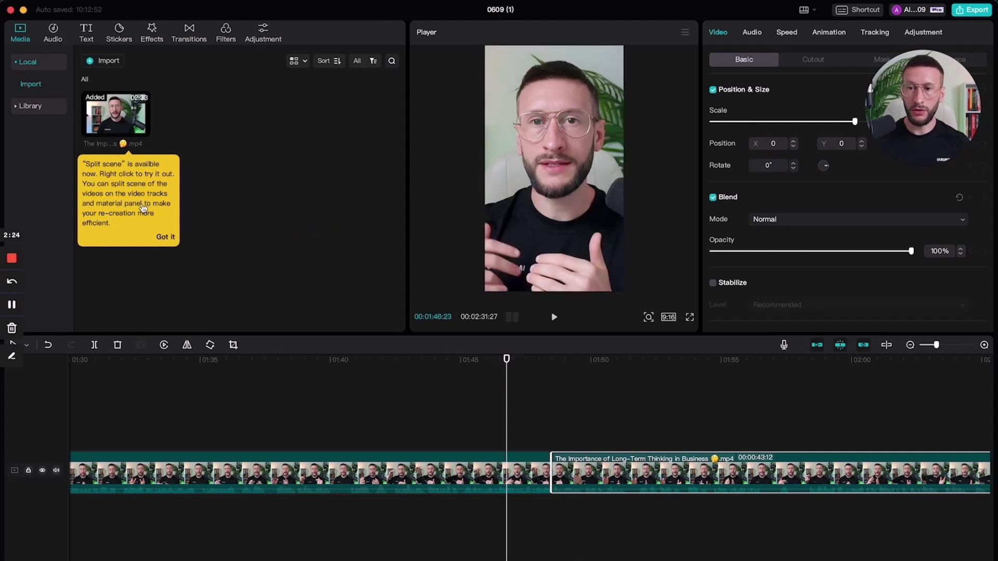
Create English auto captions from the clip's speech using Text > Auto captions
click(87, 33)
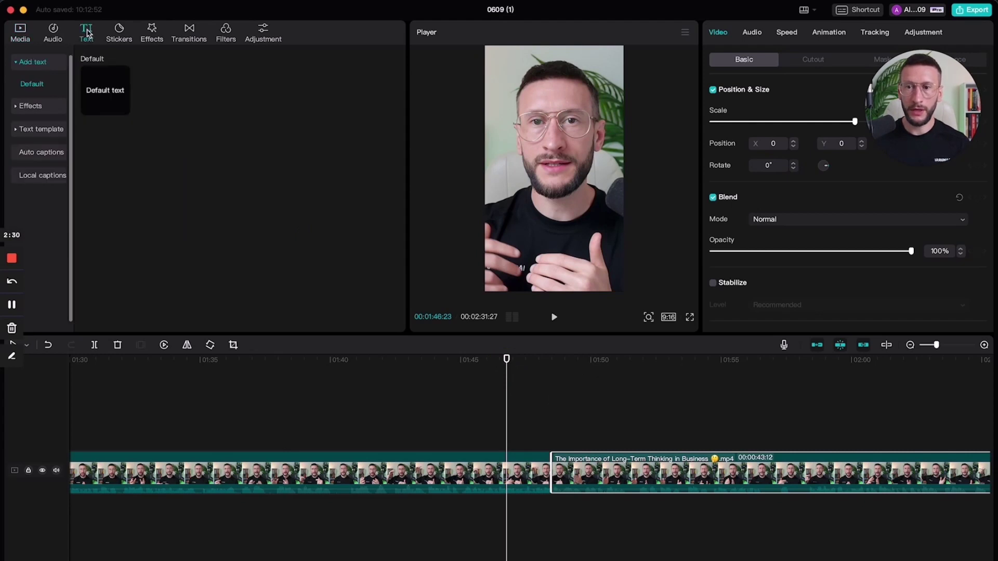
click(43, 156)
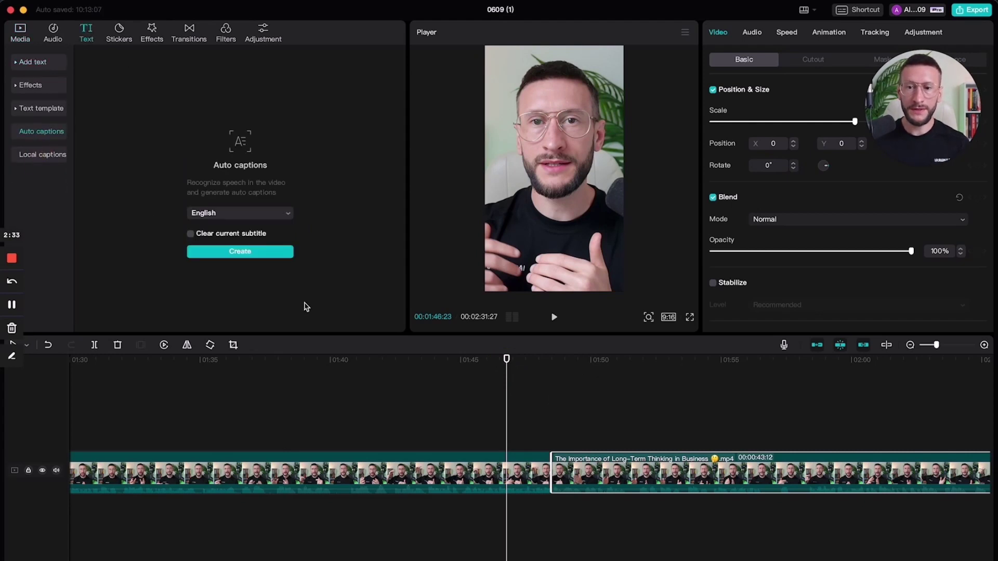
click(250, 254)
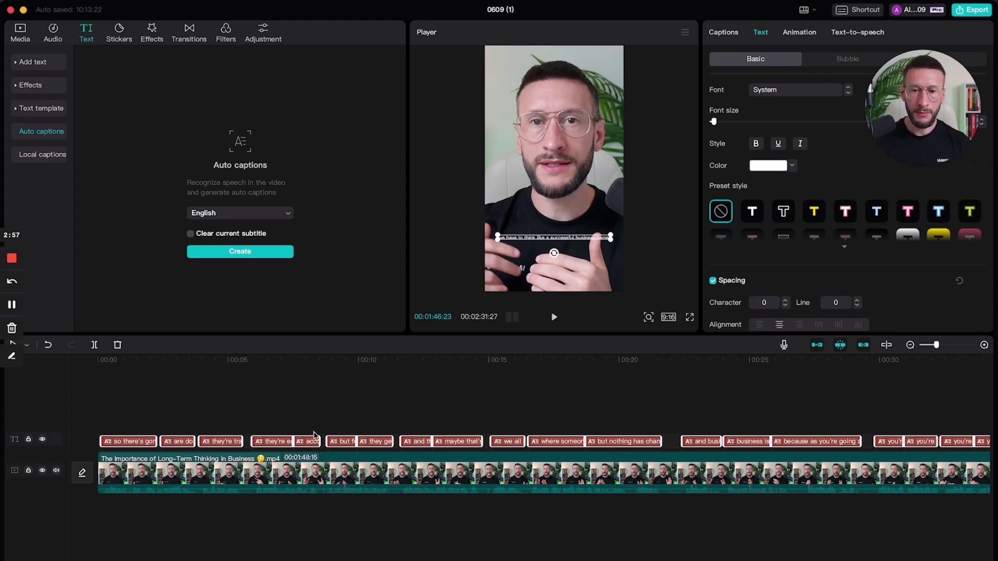
Select the caption at about four seconds and adjust its text size
click(200, 382)
click(569, 241)
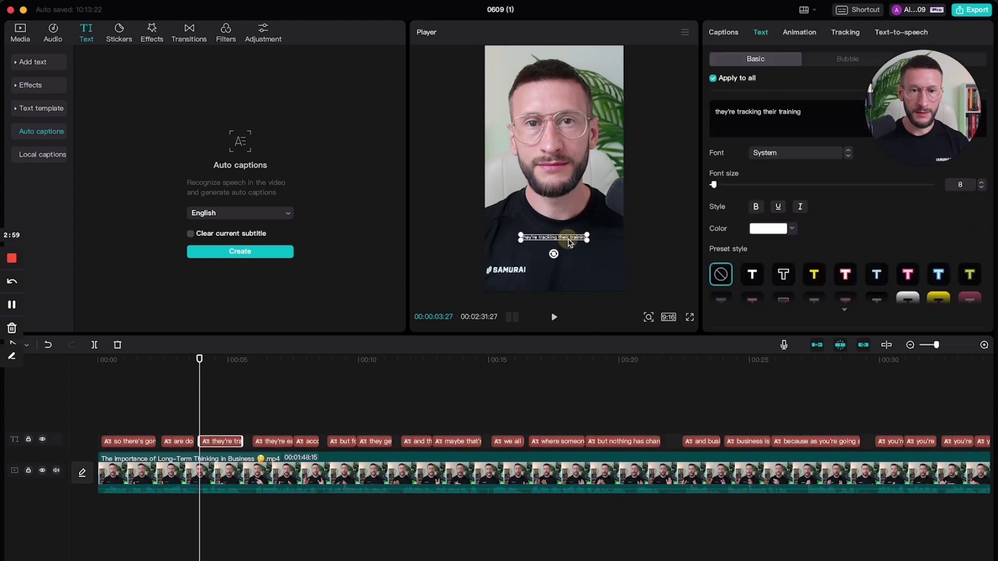
click(224, 409)
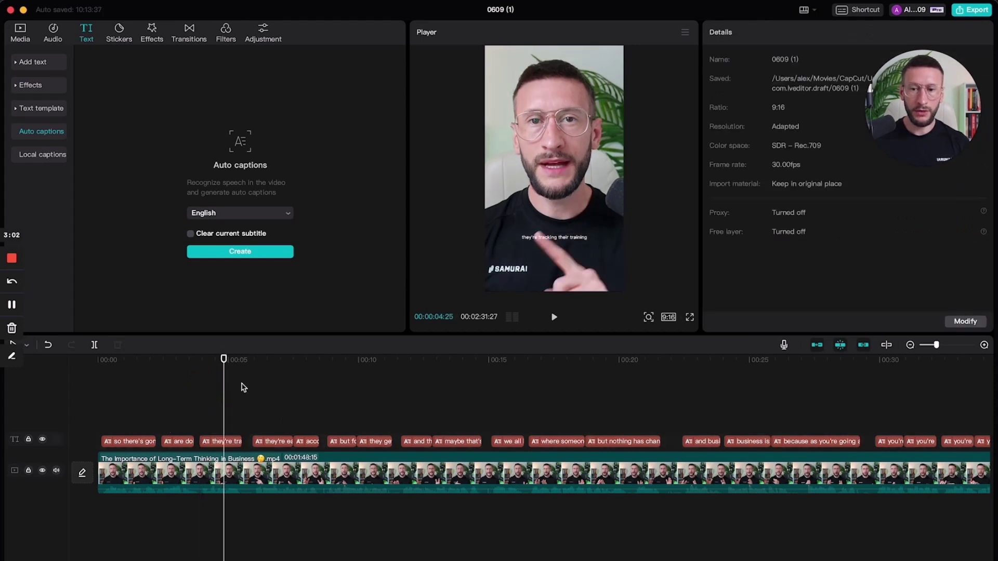
click(546, 239)
drag(713, 185, 717, 185)
Set the caption font to AvenirNext and apply the bold white preset style
click(787, 158)
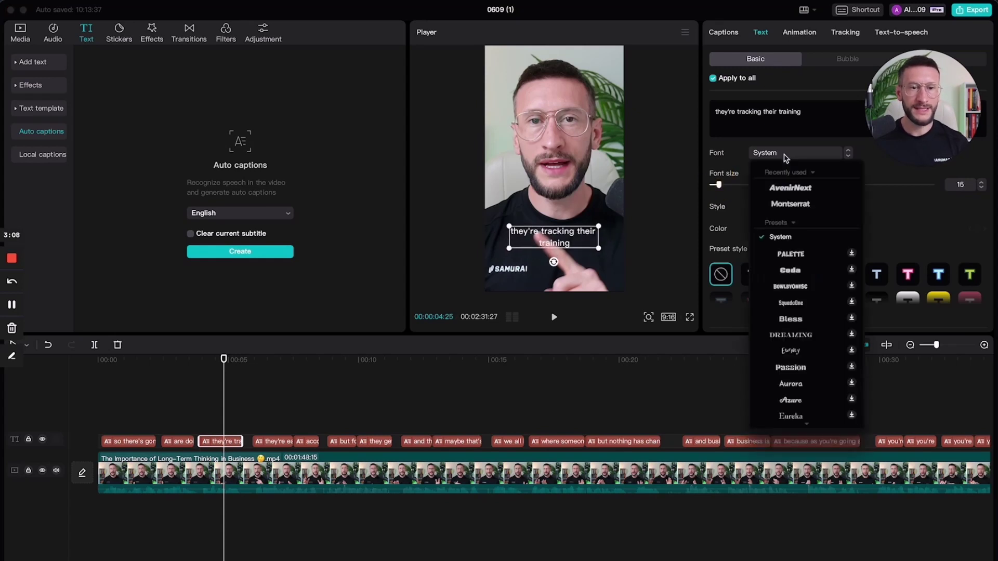
click(790, 187)
click(752, 278)
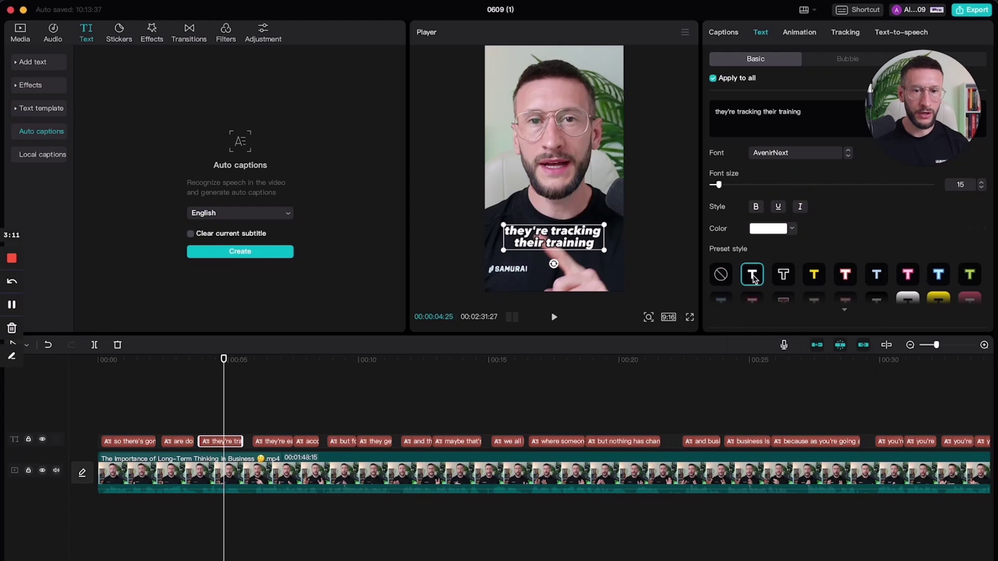
drag(604, 250, 600, 249)
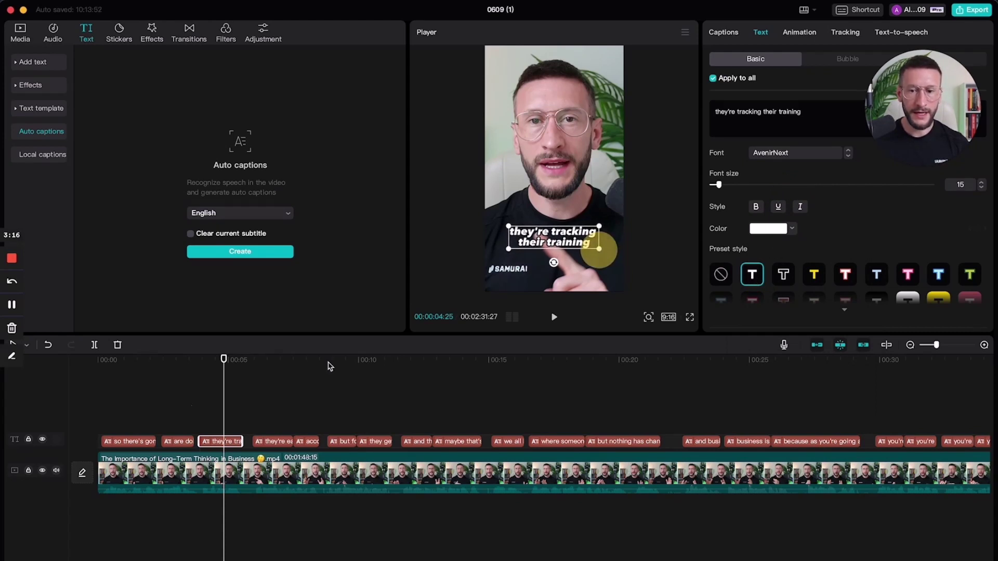
Reduce the caption font size to 12 and play the video to review the captions
click(96, 358)
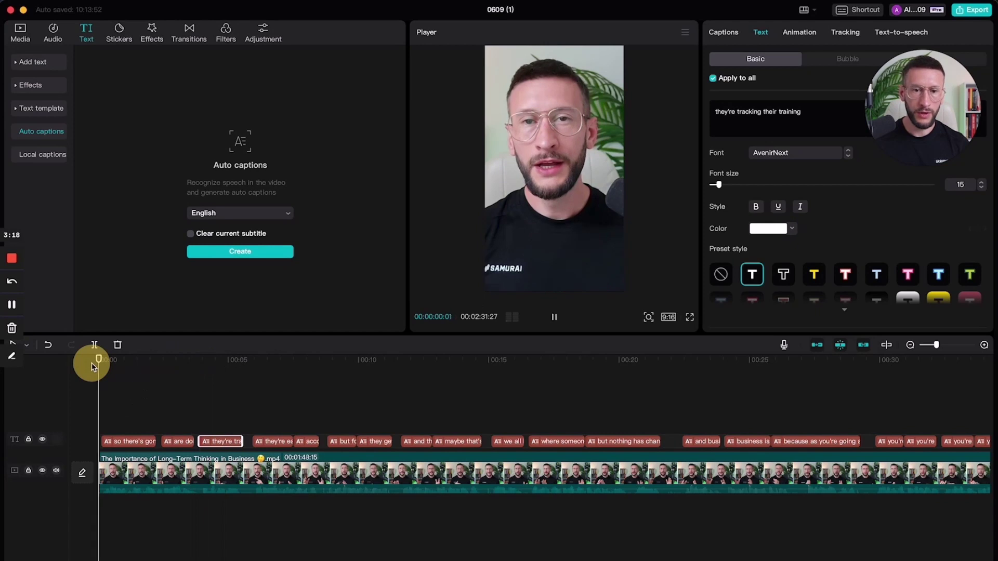
key(space)
key(space)
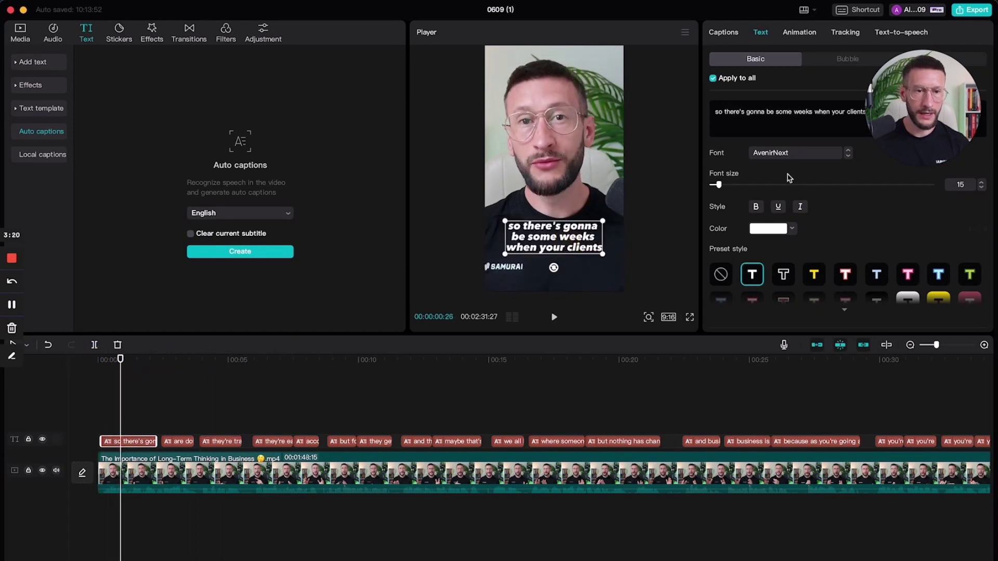
drag(719, 185, 718, 188)
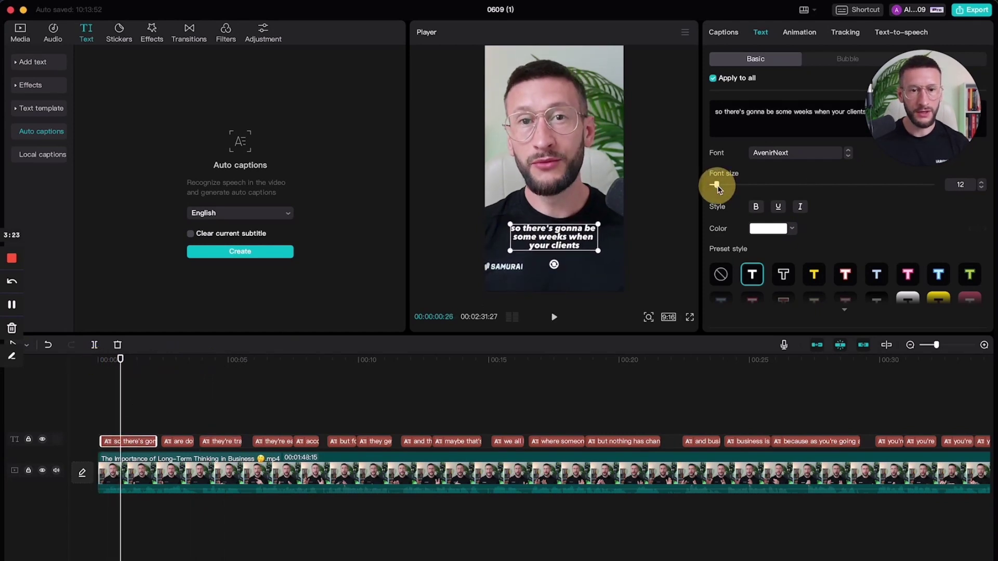
drag(120, 359, 80, 366)
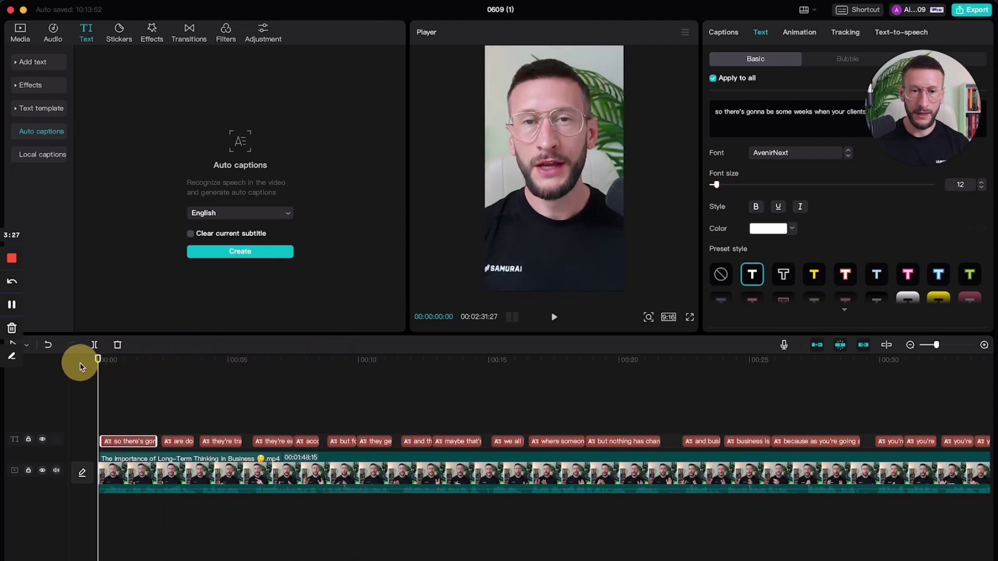
key(space)
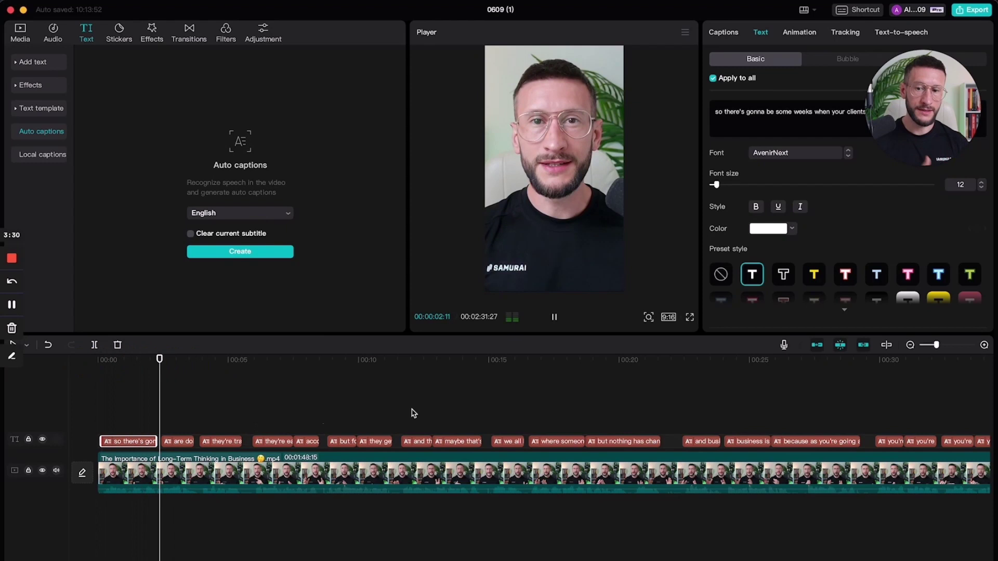
Change the opening caption's lowercase 's' to a capital 'S' so it reads 'So there's gonna be some weeks'
click(717, 113)
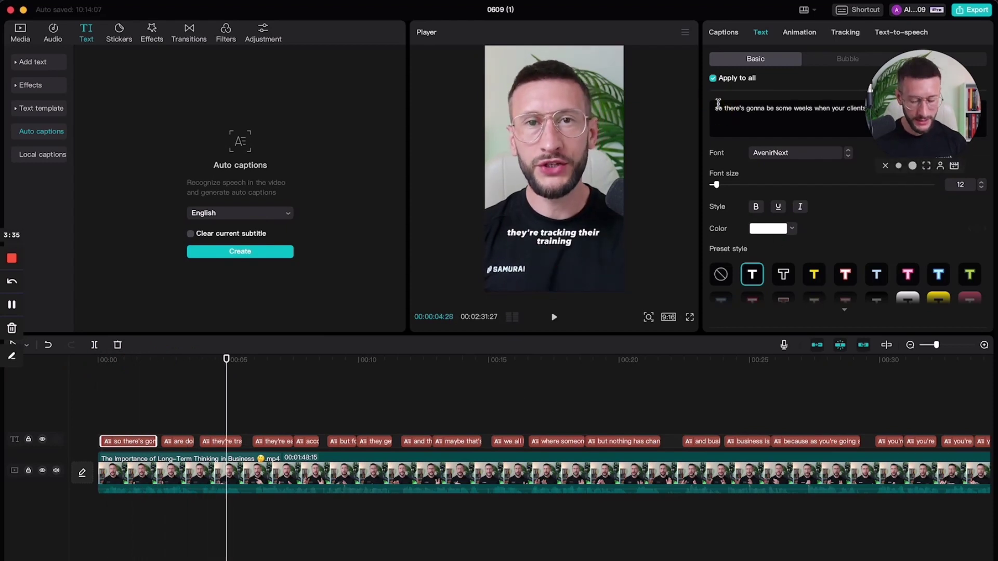
key(Delete)
text(S)
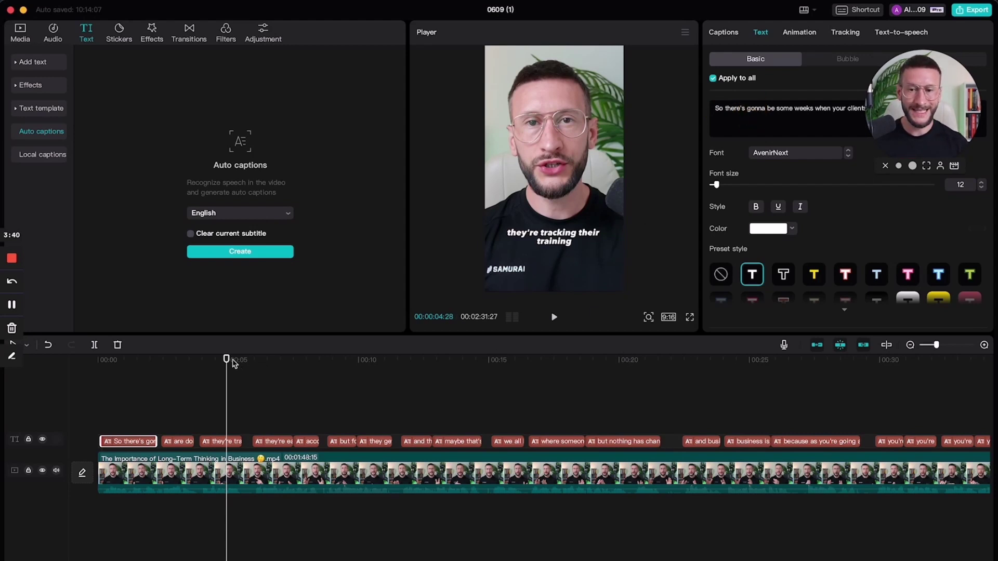
drag(226, 361, 495, 382)
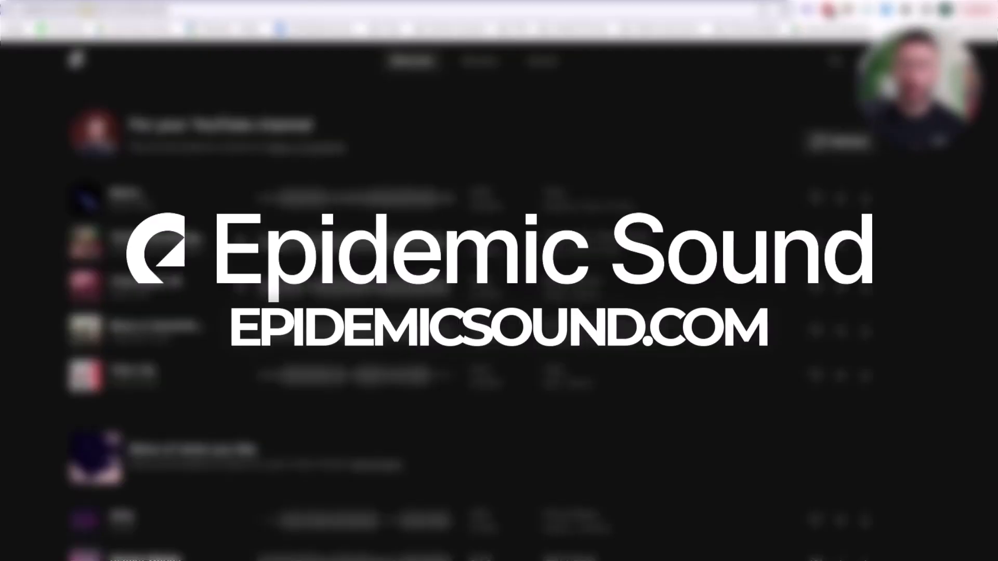
Open a saved playlist and download Siamese Sea as a full-mix MP3
click(92, 10)
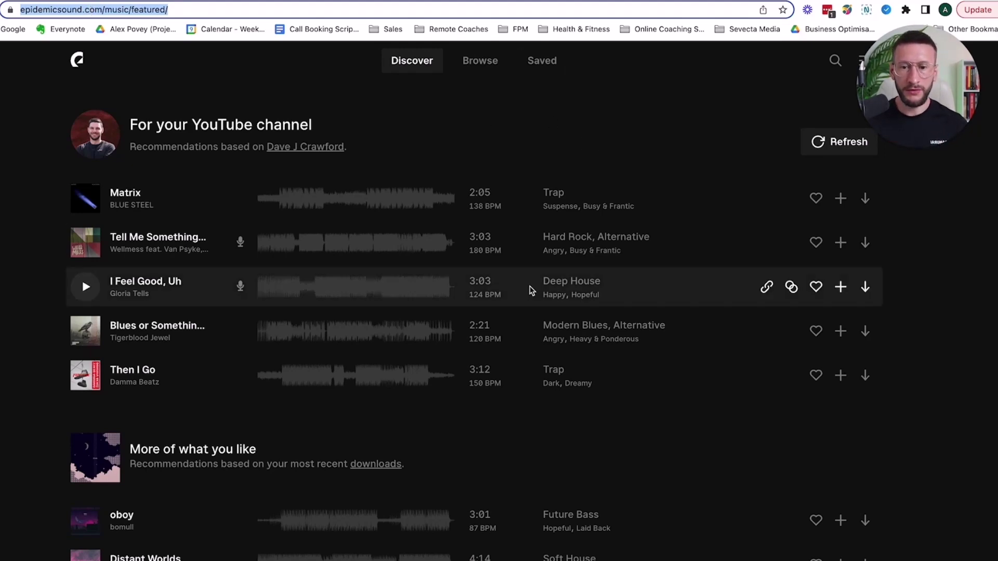
scroll(461, 312, down, 8)
scroll(465, 311, down, 2)
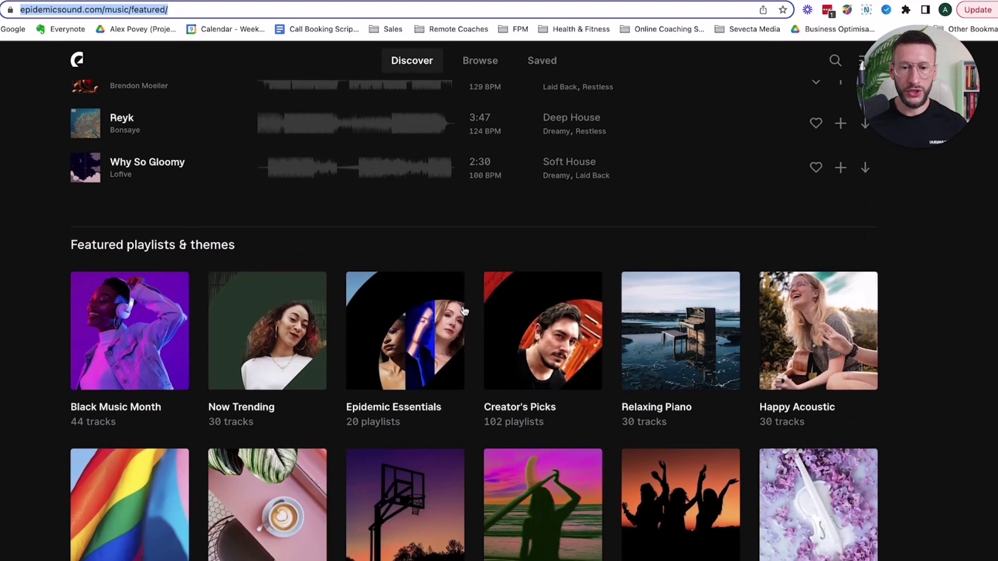
click(541, 60)
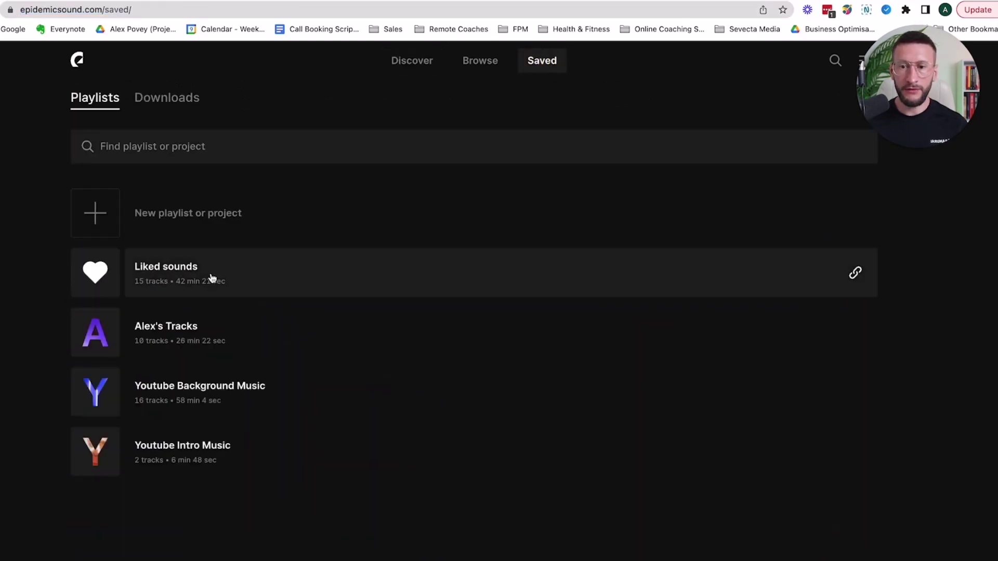
click(176, 328)
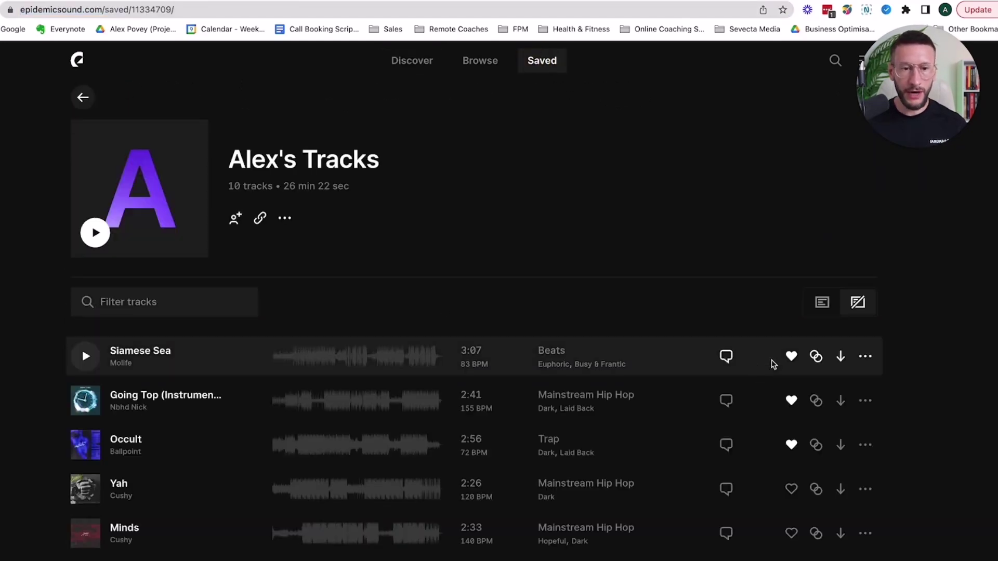
click(840, 357)
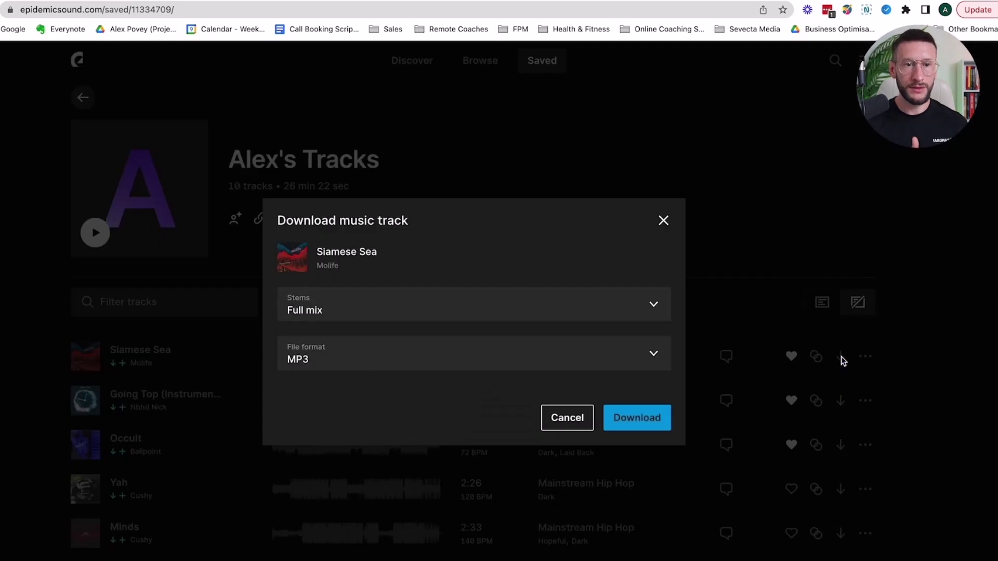
click(633, 417)
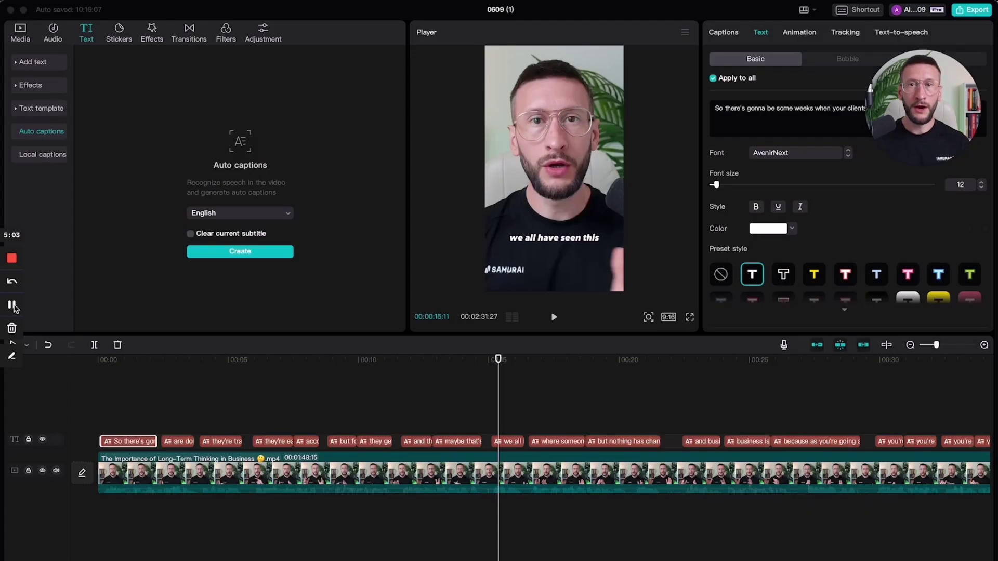
Import the Siamese Sea MP3 and place it on the timeline below the video
click(21, 32)
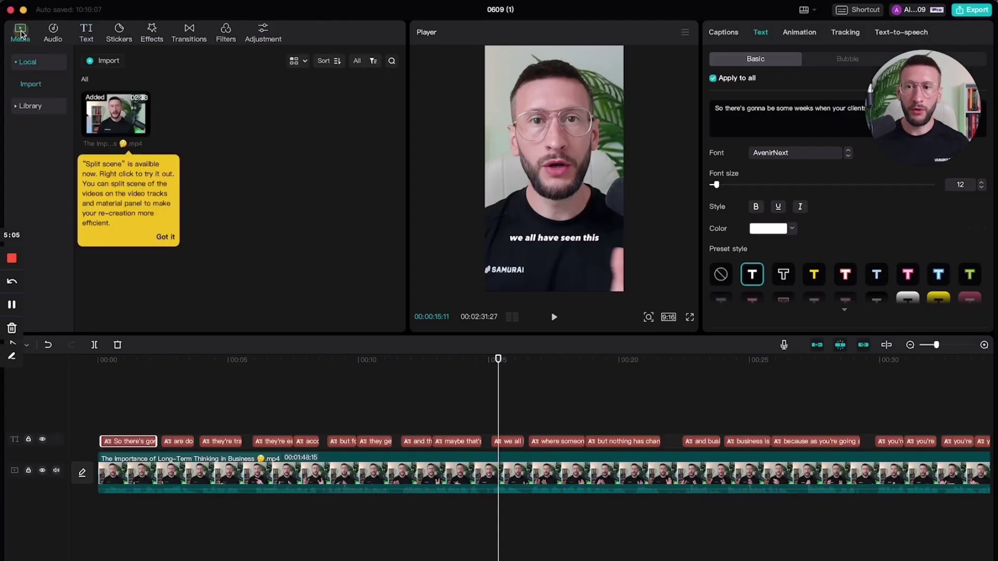
click(97, 61)
click(311, 241)
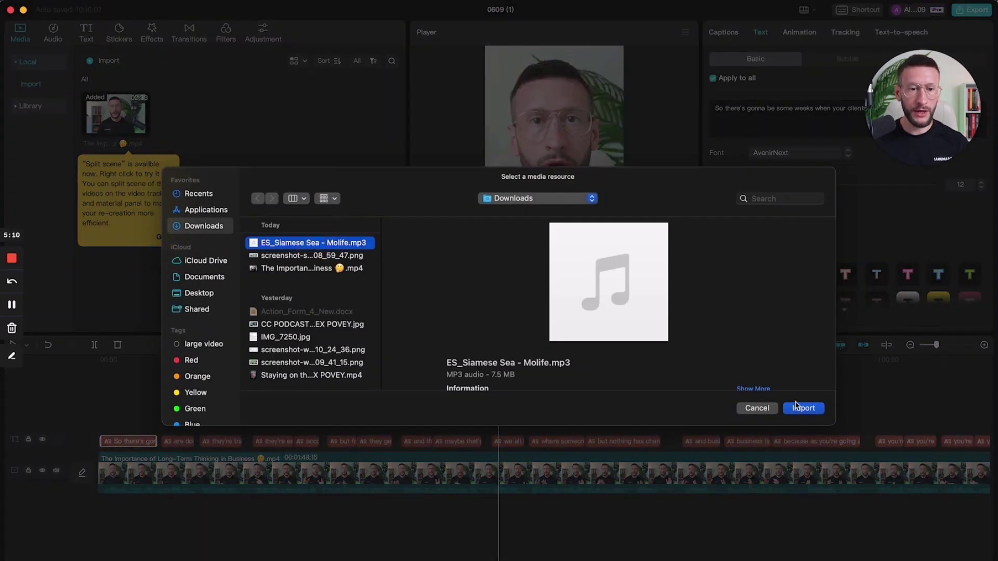
click(803, 407)
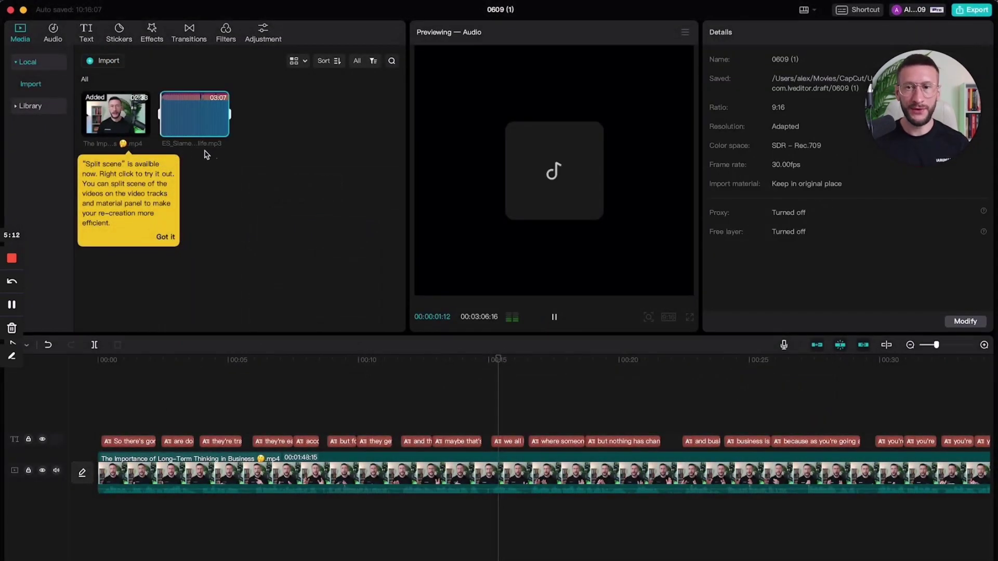
drag(200, 124, 134, 520)
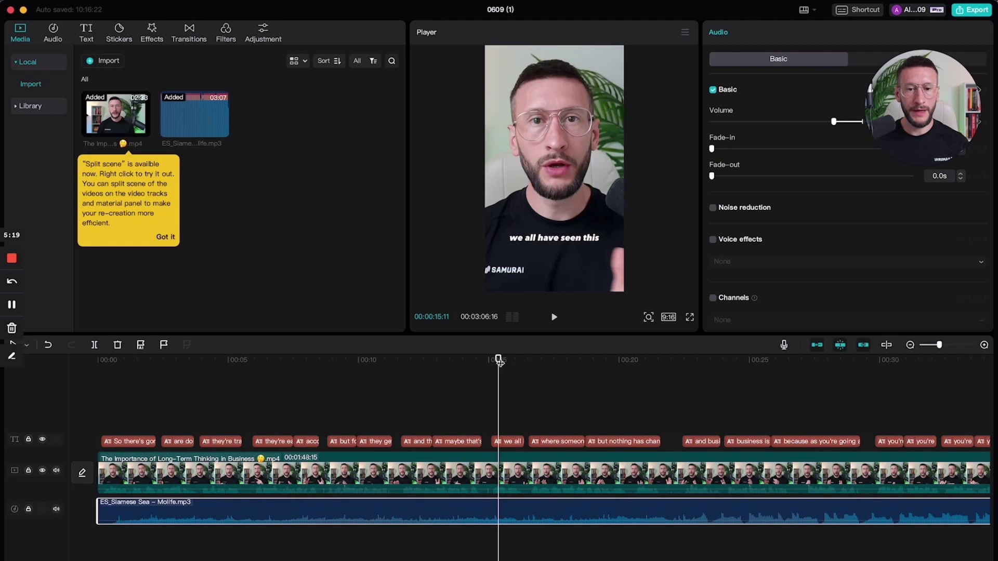
Play the reel from the start to hear the music with the talking-head video
drag(118, 379, 84, 383)
key(space)
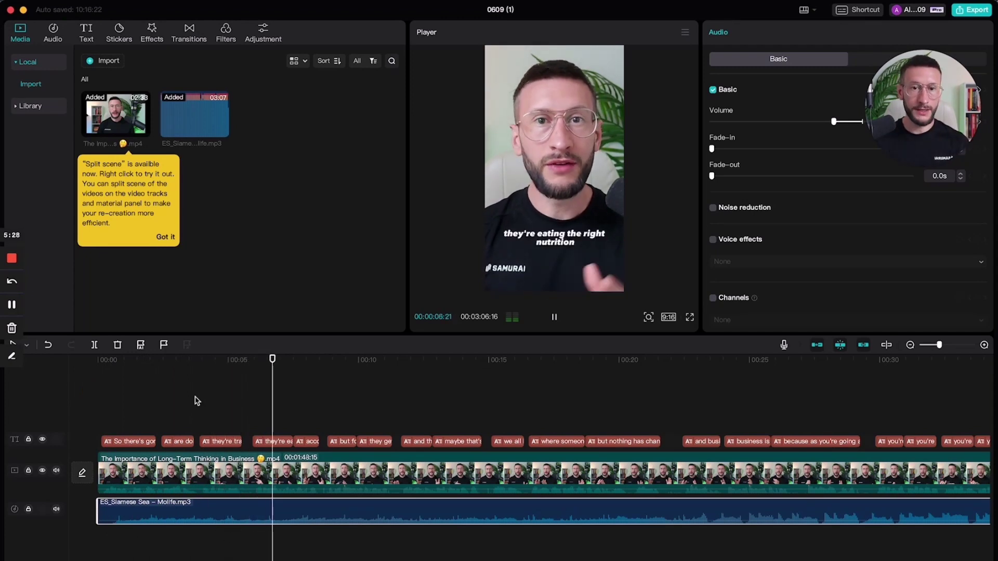
key(space)
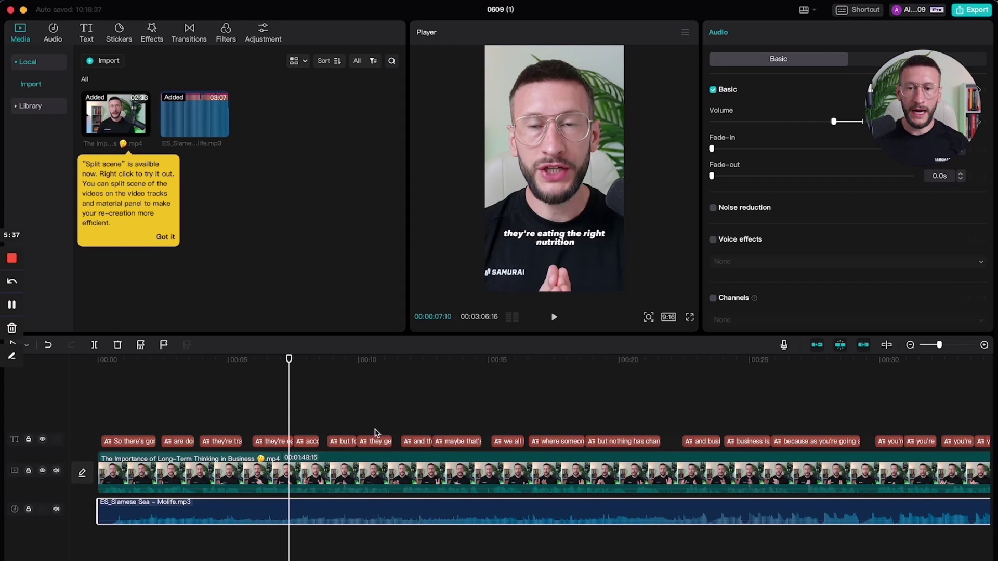
drag(289, 359, 319, 364)
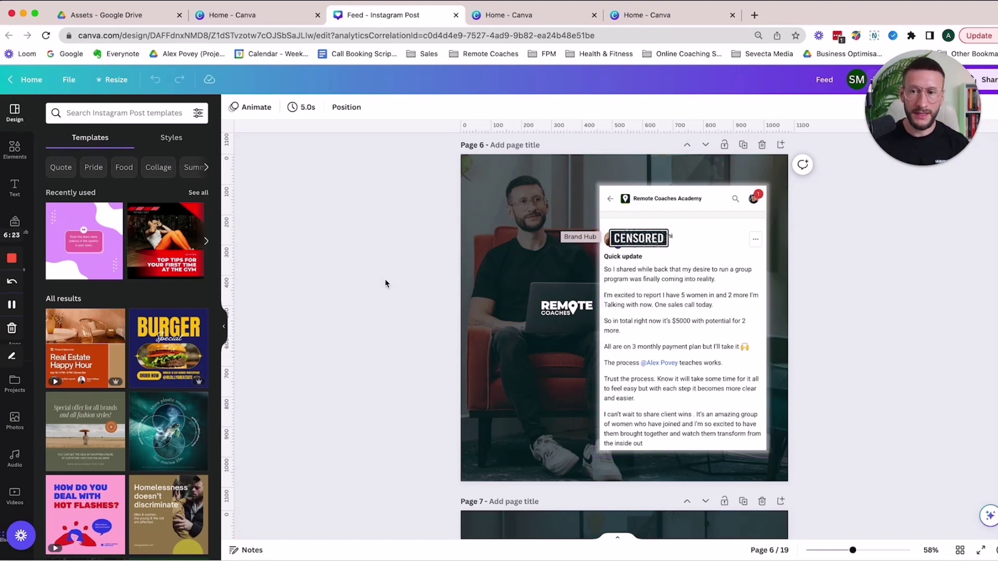
Open the Elements panel and browse its shapes, graphics, charts and frames categories
click(15, 150)
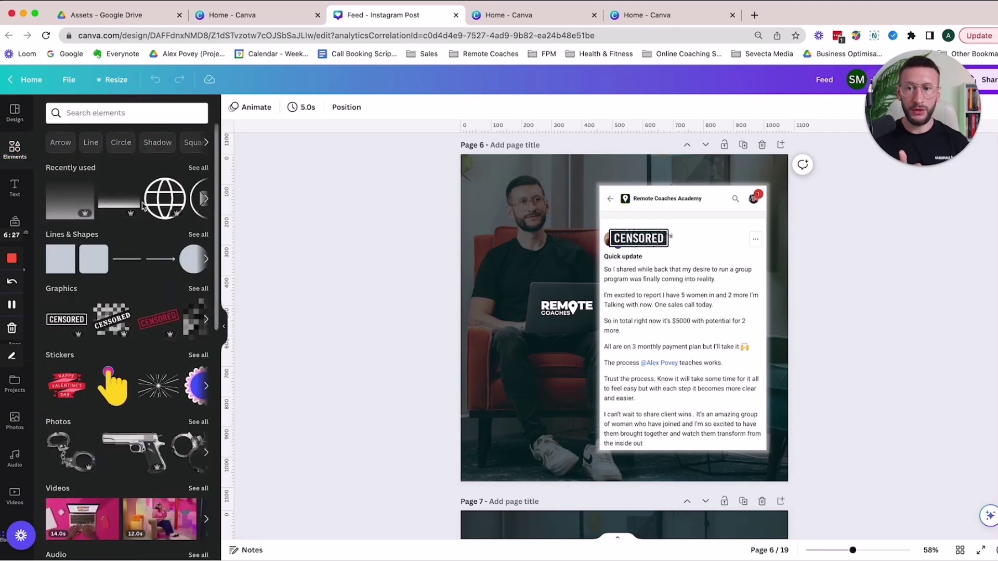
scroll(142, 206, down, 4)
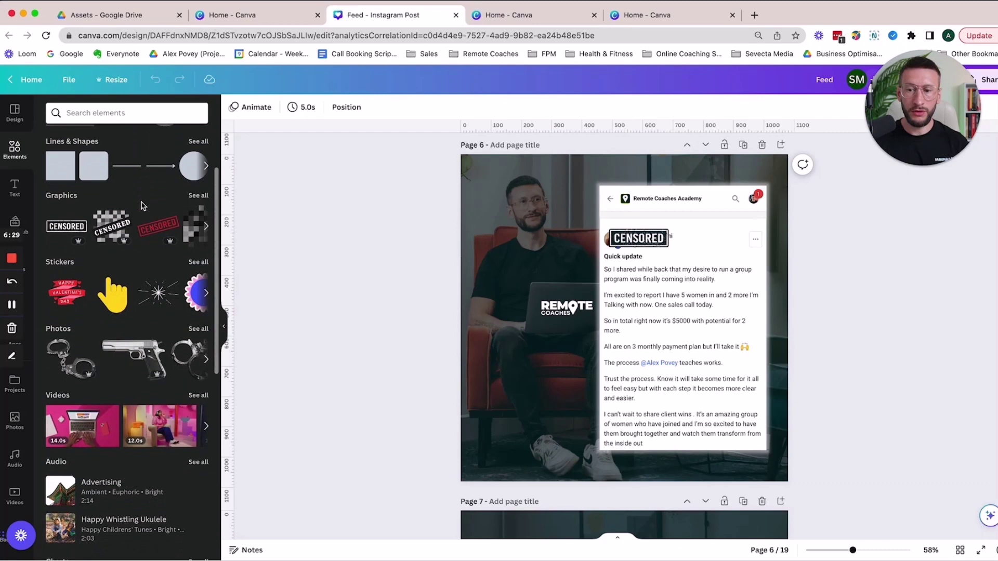
scroll(142, 205, up, 4)
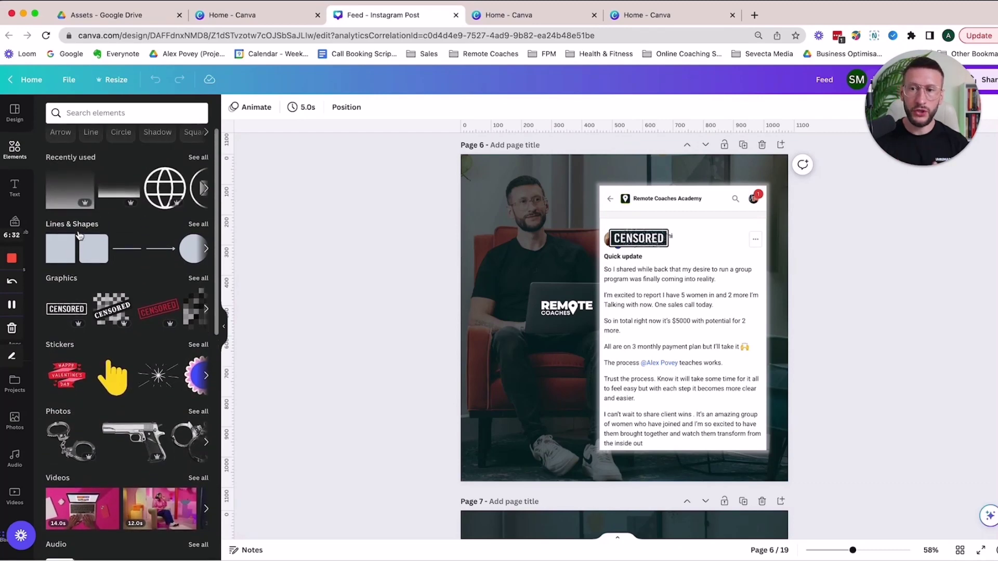
scroll(79, 235, down, 15)
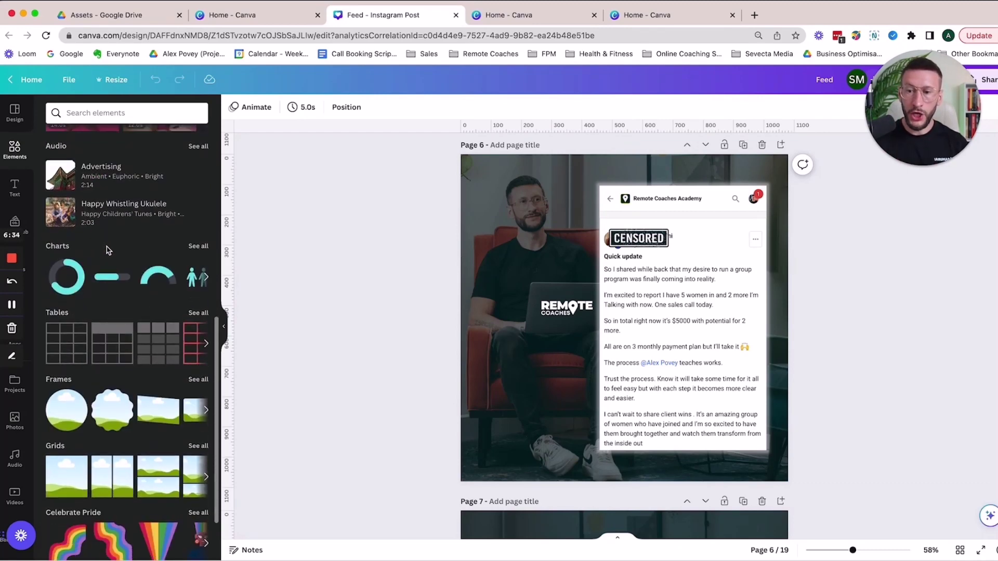
scroll(109, 255, down, 8)
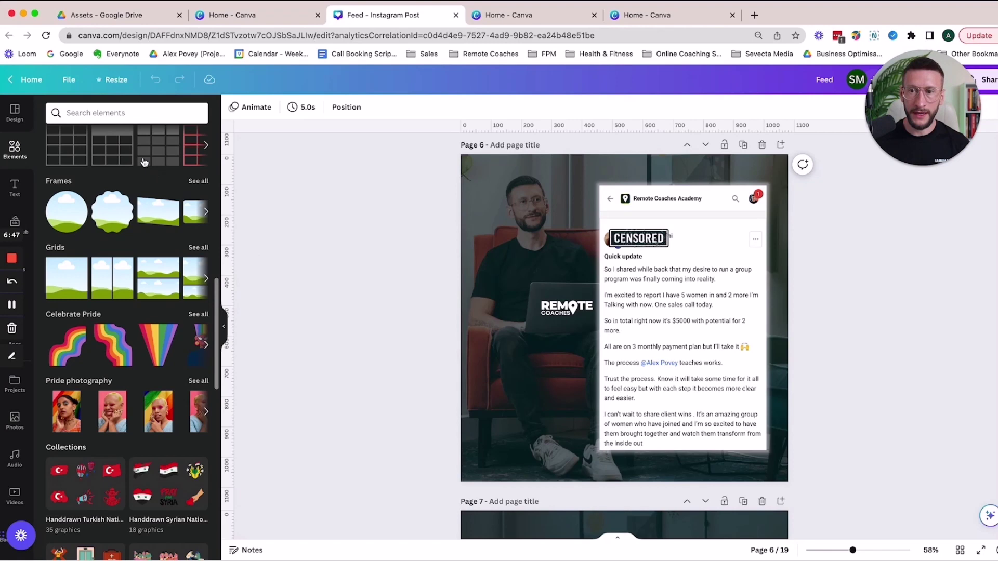
Return to Canva home, go to all templates, and browse results for 'health'
click(28, 79)
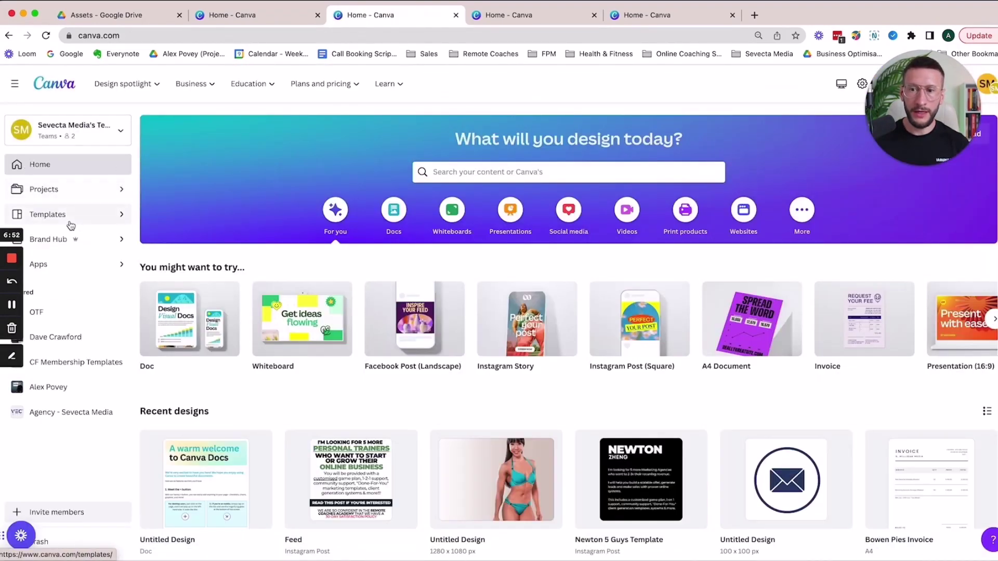
click(73, 216)
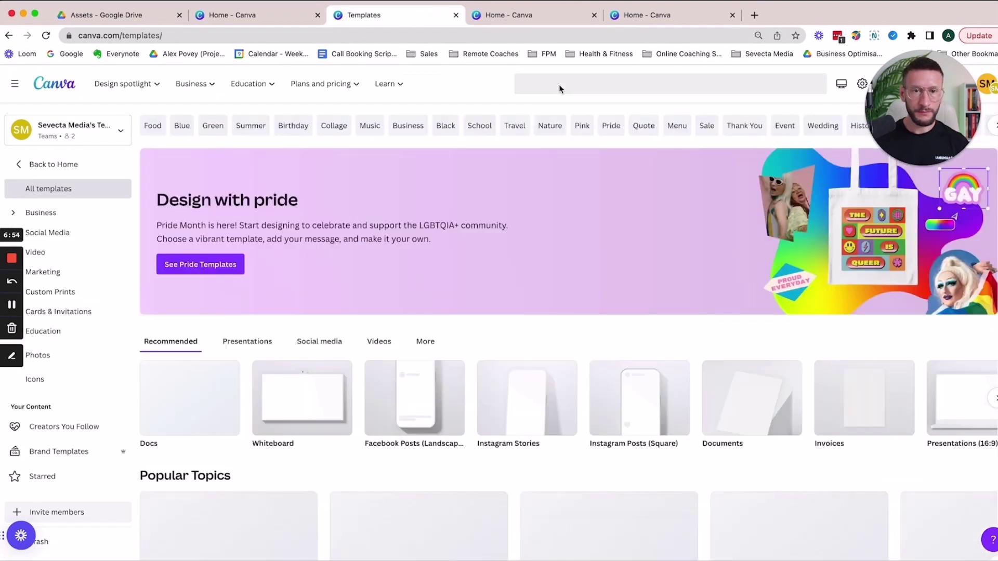
click(559, 85)
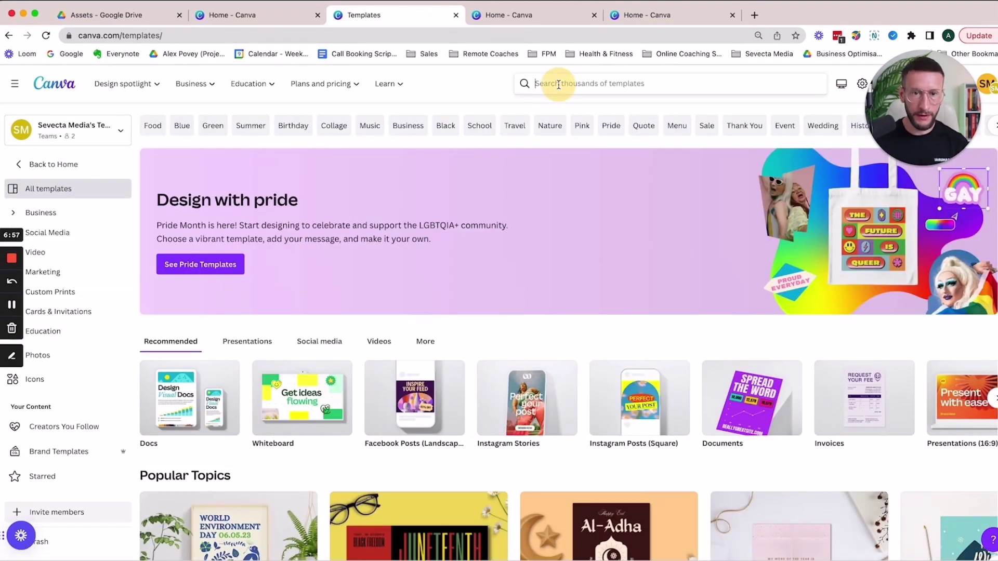
text(health)
key(Return)
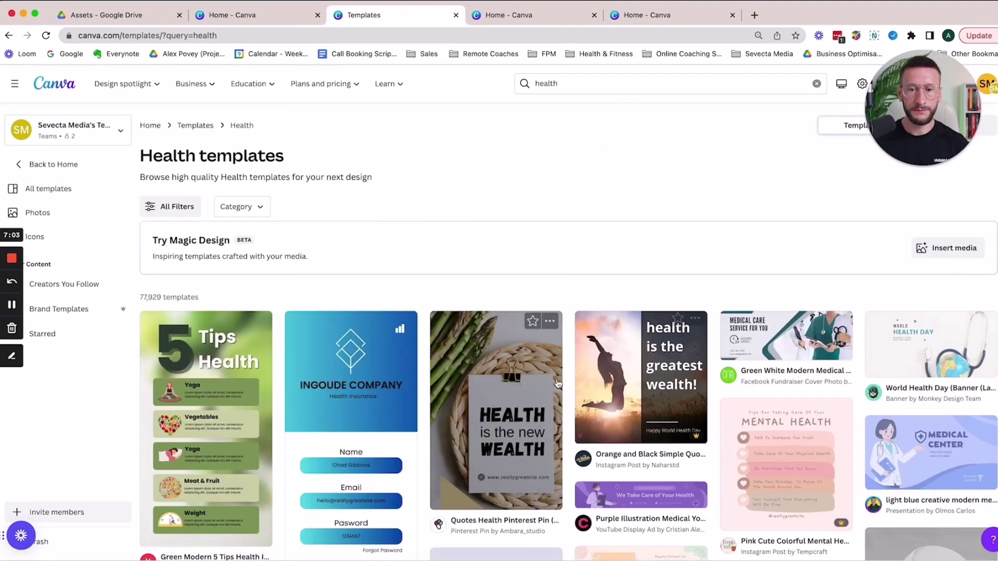
scroll(557, 384, down, 3)
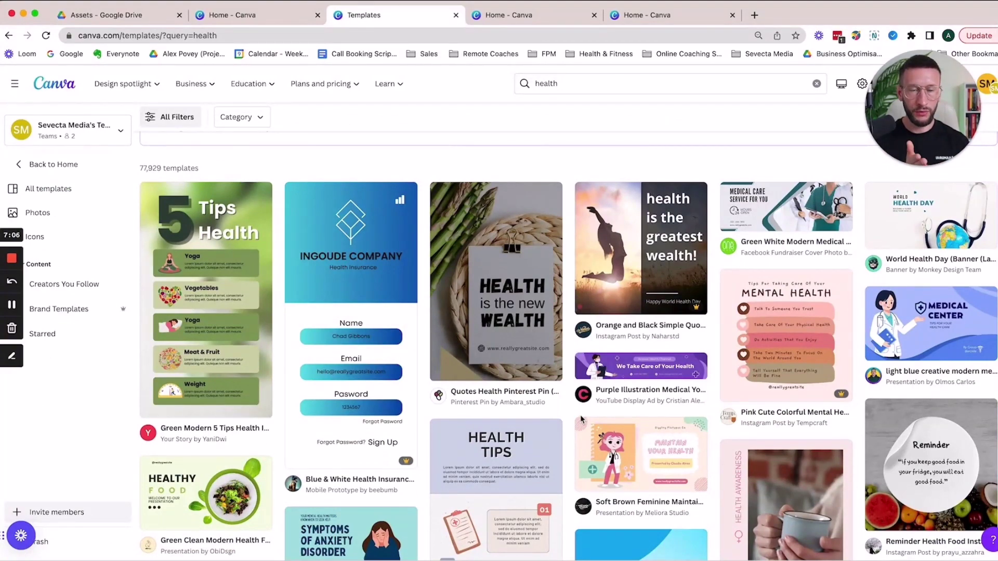
scroll(581, 419, down, 5)
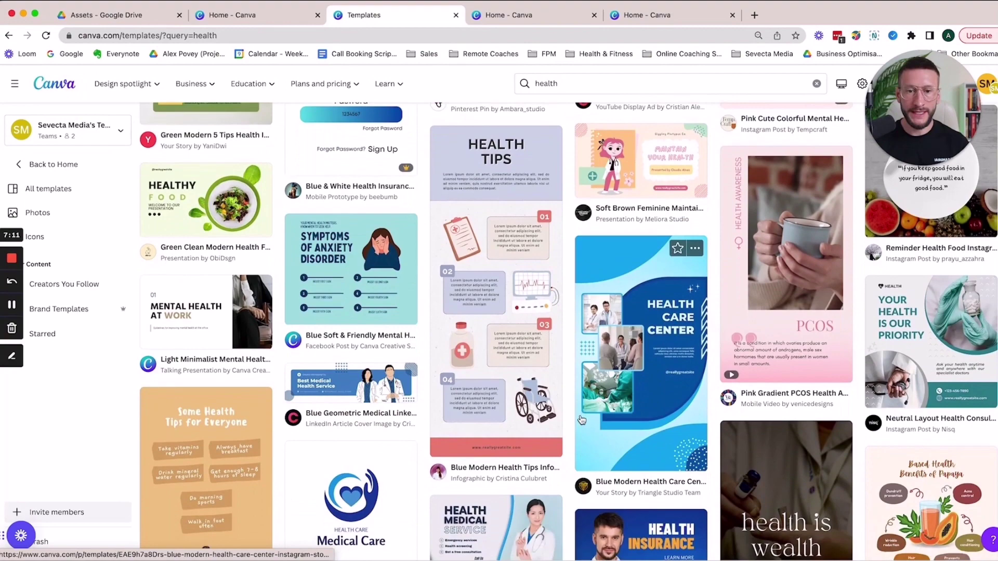
scroll(581, 420, down, 1)
scroll(581, 420, down, 5)
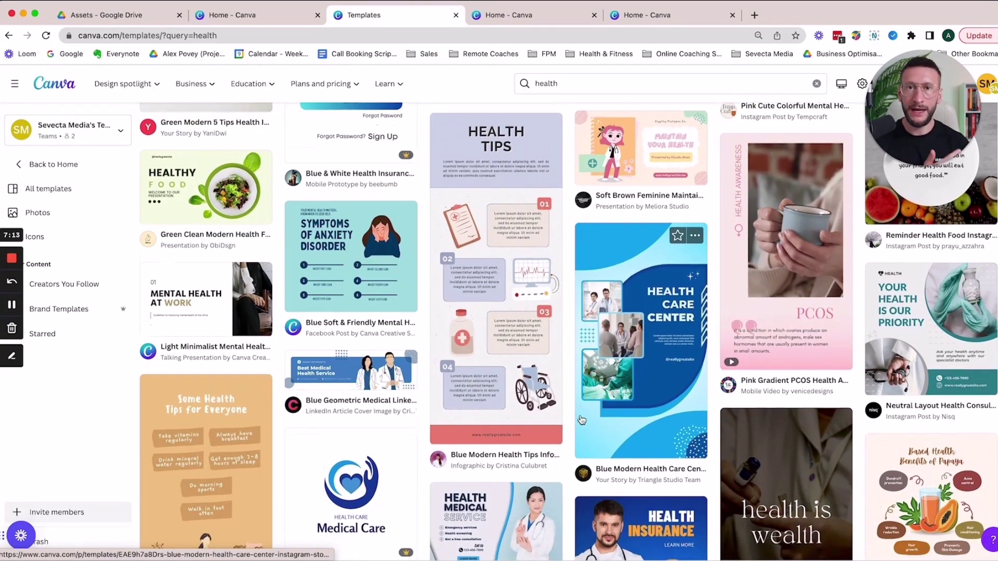
scroll(581, 420, down, 1)
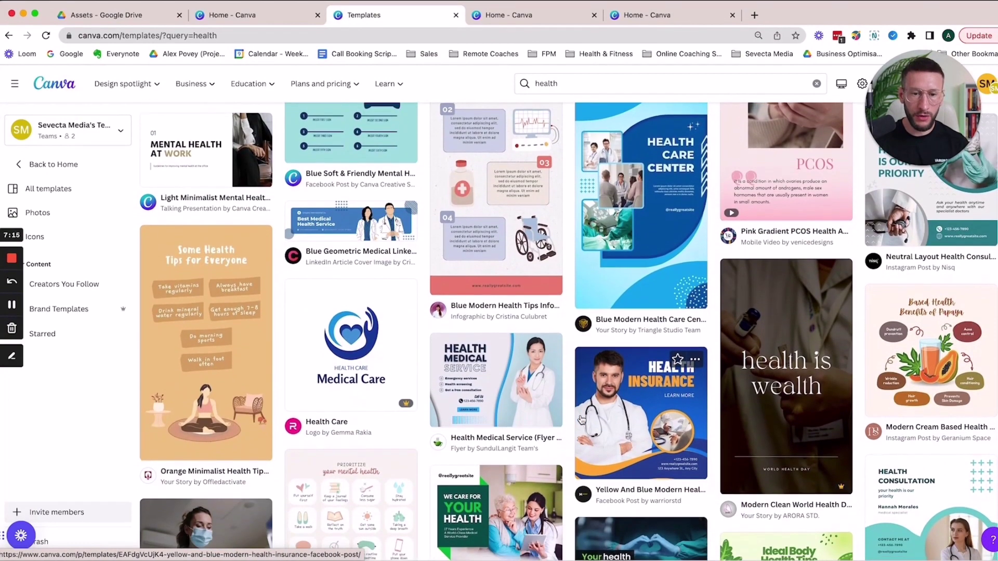
scroll(581, 420, up, 10)
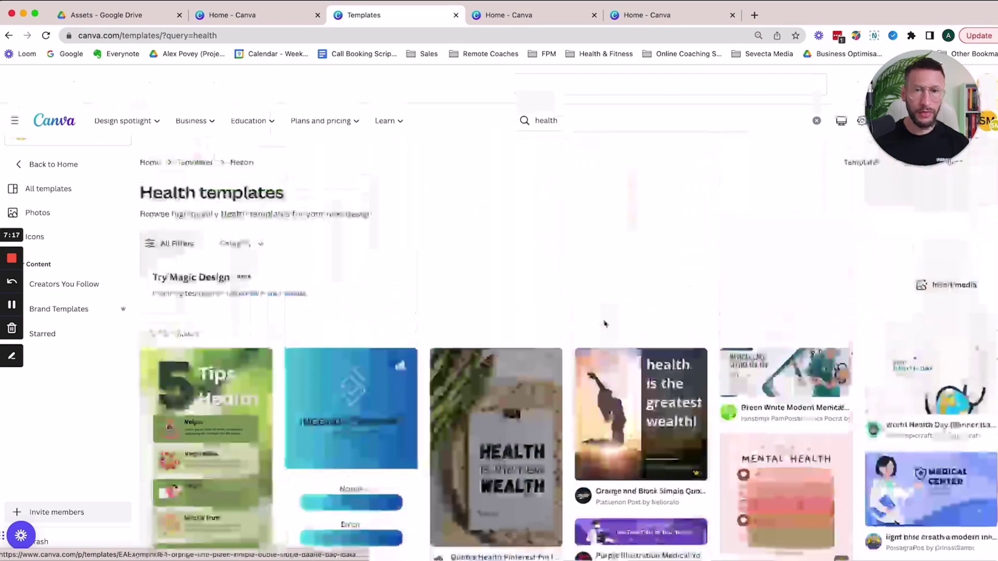
Replace the search with 'fitness' and scroll through the gym and workout template results
click(535, 83)
text(fitness)
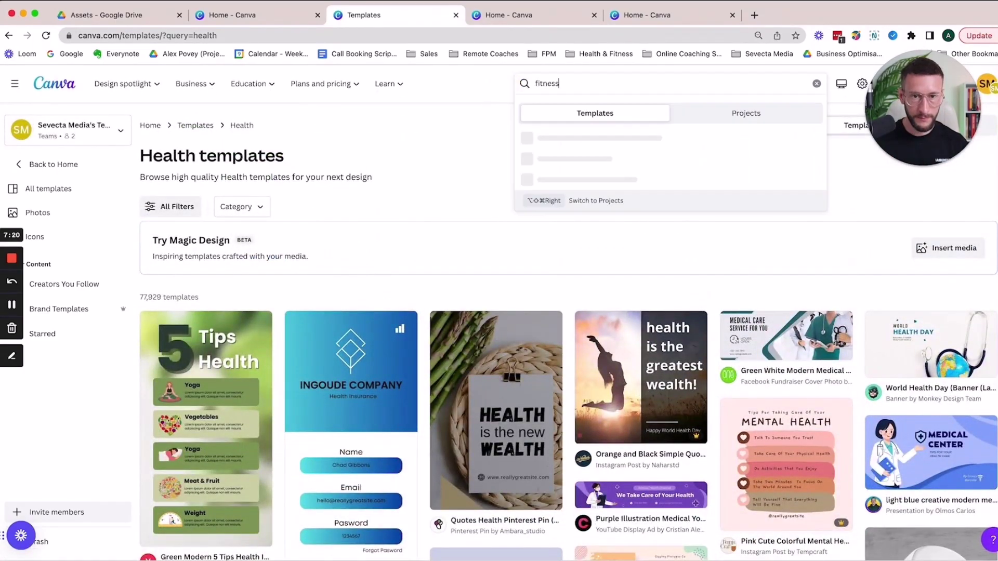
key(Return)
scroll(689, 366, down, 3)
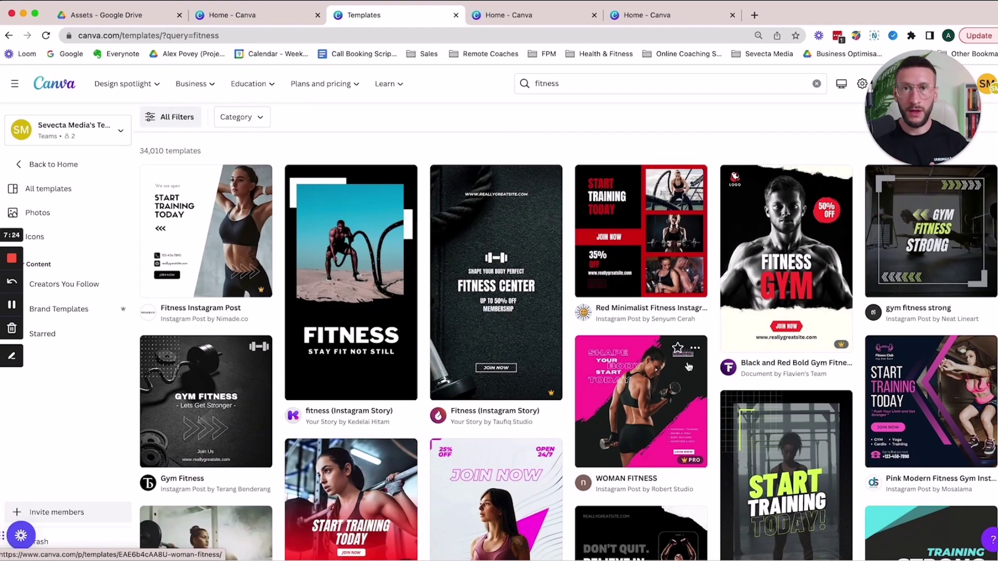
scroll(689, 366, down, 4)
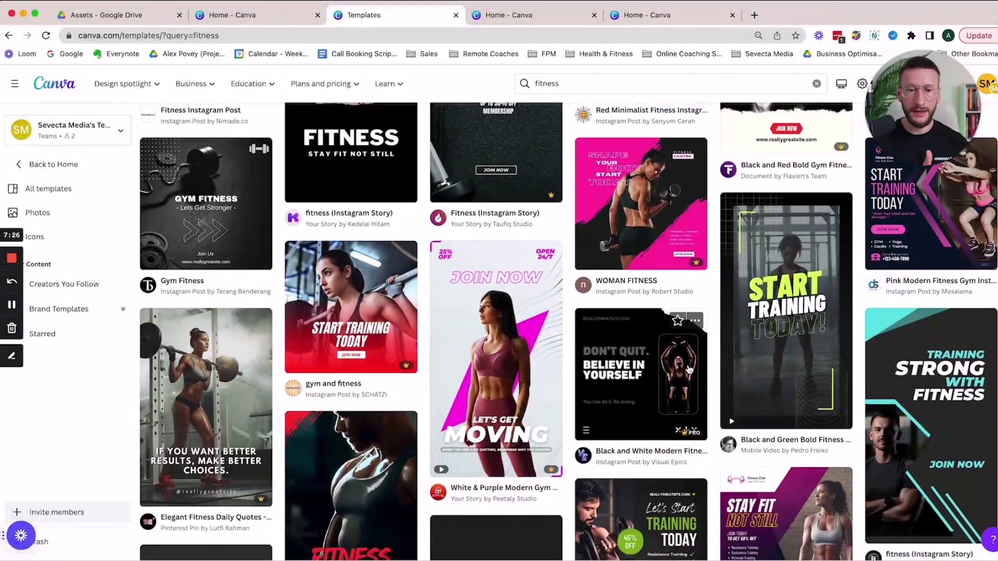
scroll(689, 369, down, 3)
scroll(689, 369, up, 1)
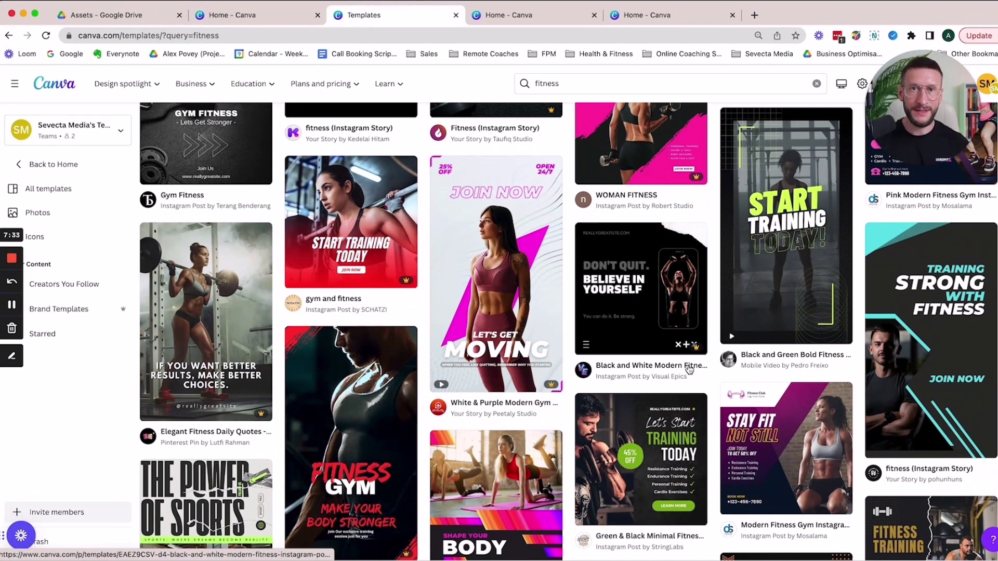
scroll(705, 405, down, 1)
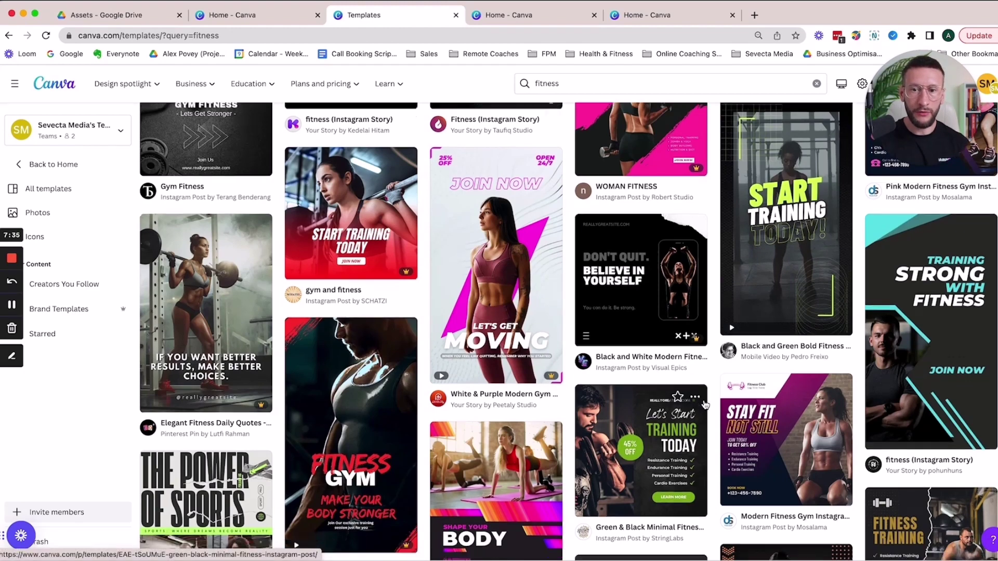
scroll(705, 405, down, 3)
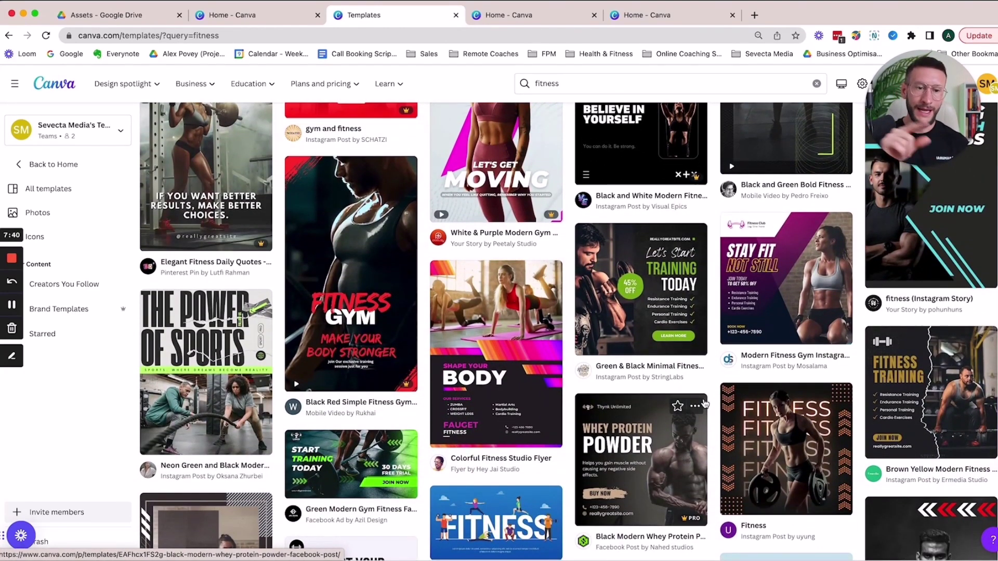
scroll(706, 405, down, 2)
scroll(705, 404, down, 1)
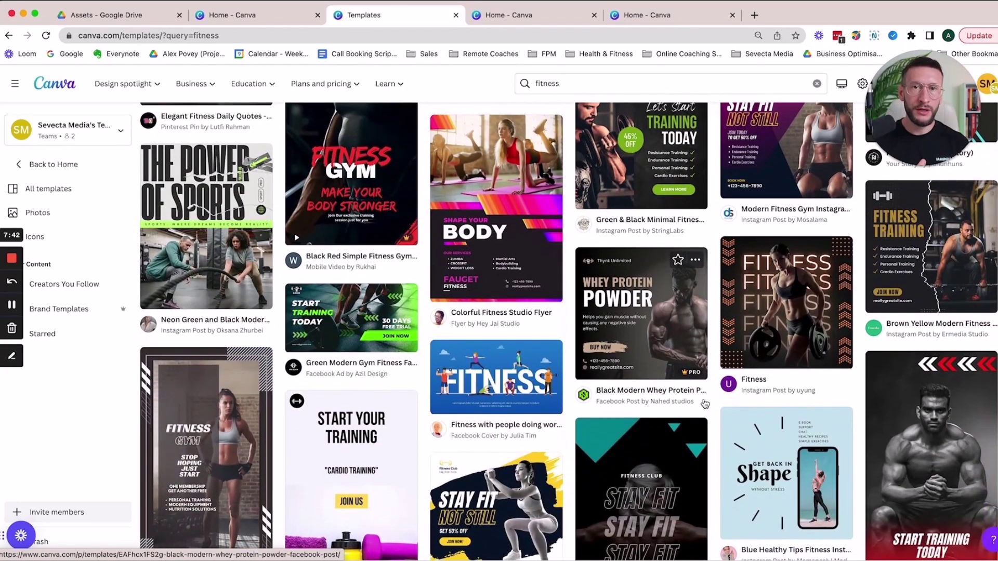
scroll(706, 404, down, 3)
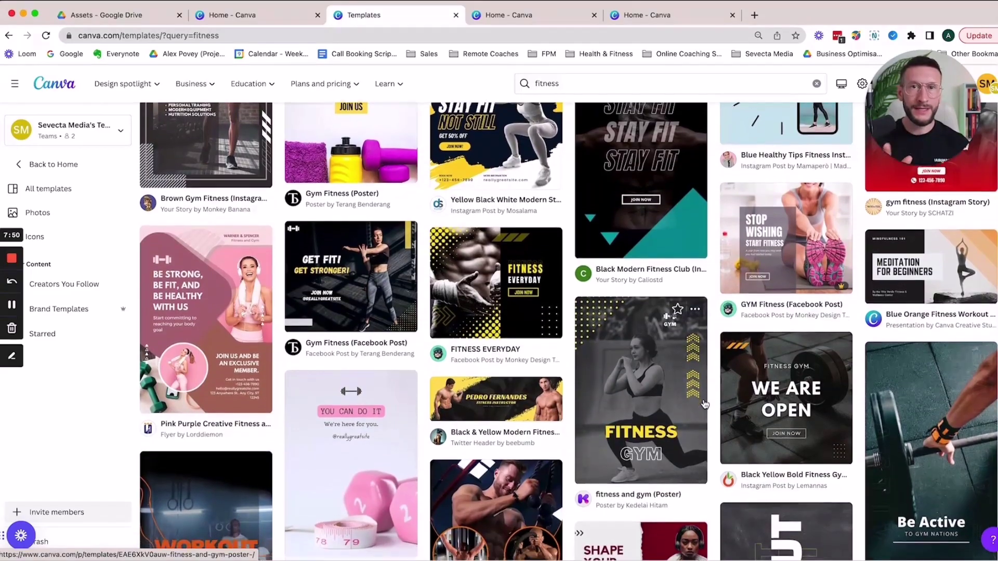
scroll(706, 404, down, 1)
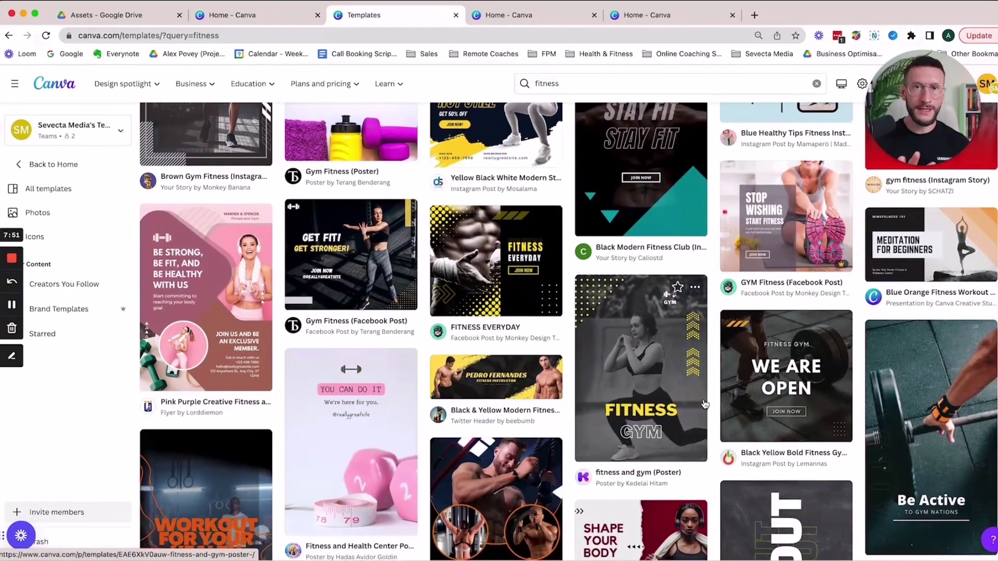
scroll(705, 404, down, 5)
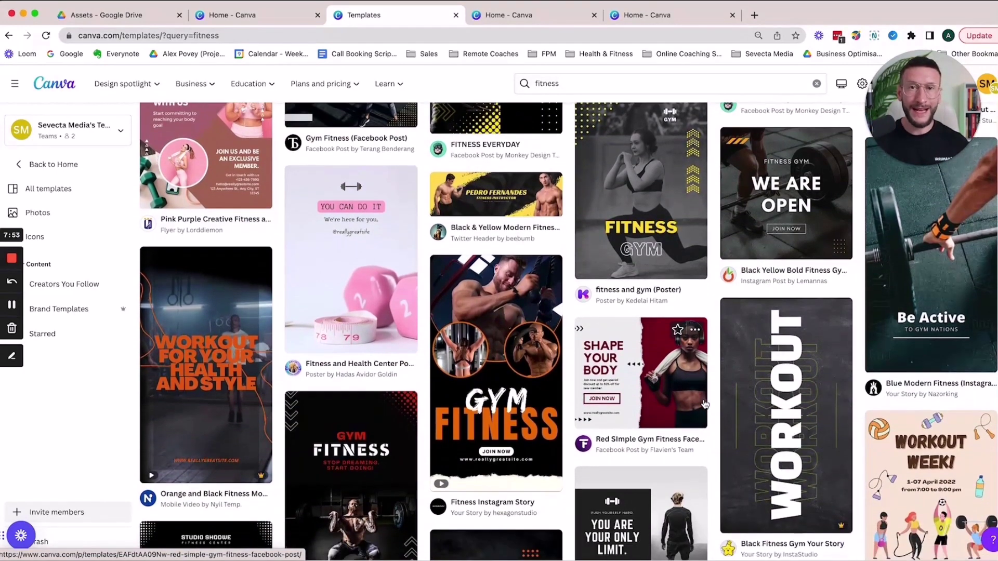
scroll(705, 404, down, 1)
scroll(705, 403, down, 7)
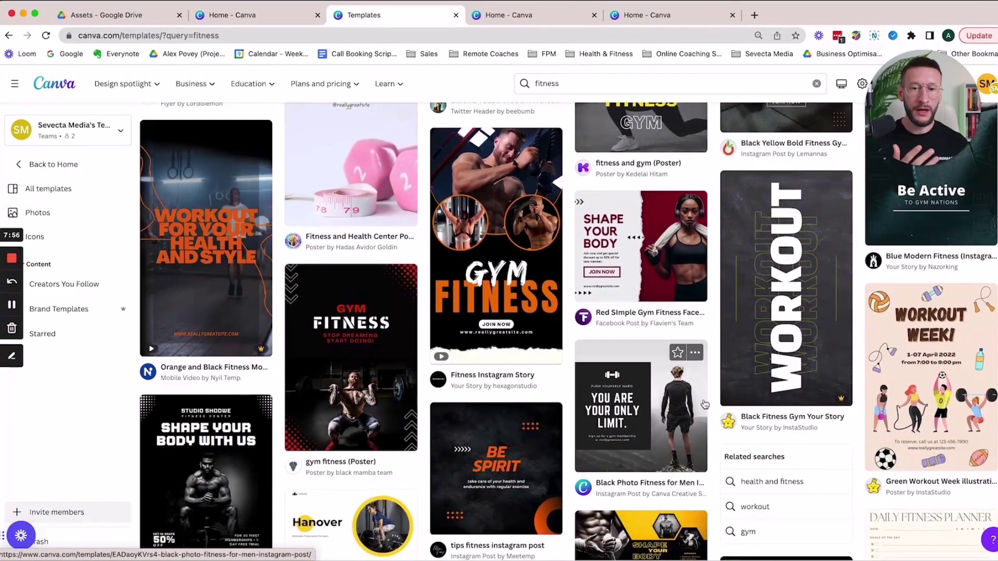
scroll(705, 403, down, 5)
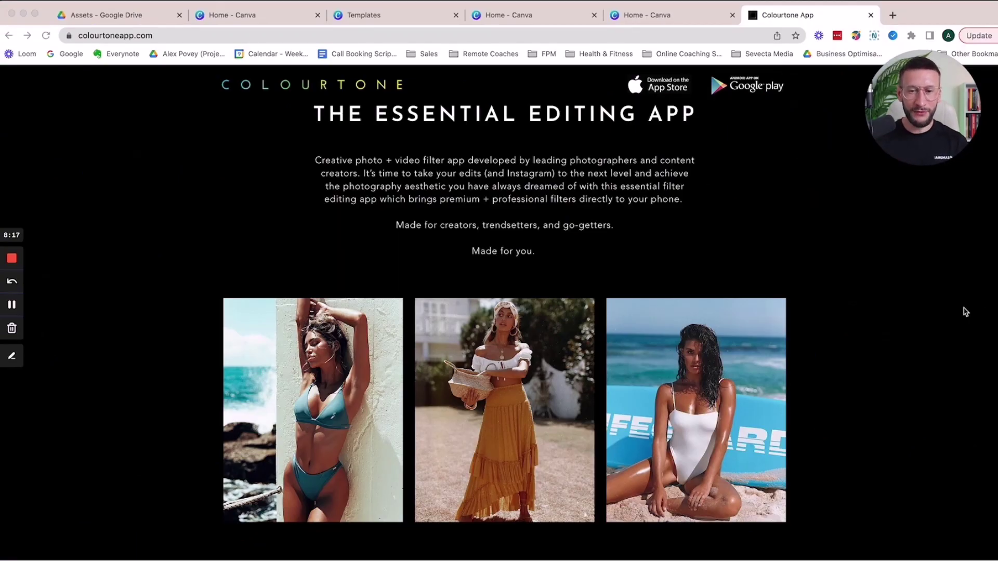
Scroll the Colourtone site down and back up through its intro, photo examples and advanced tools
scroll(854, 365, down, 6)
scroll(854, 365, down, 3)
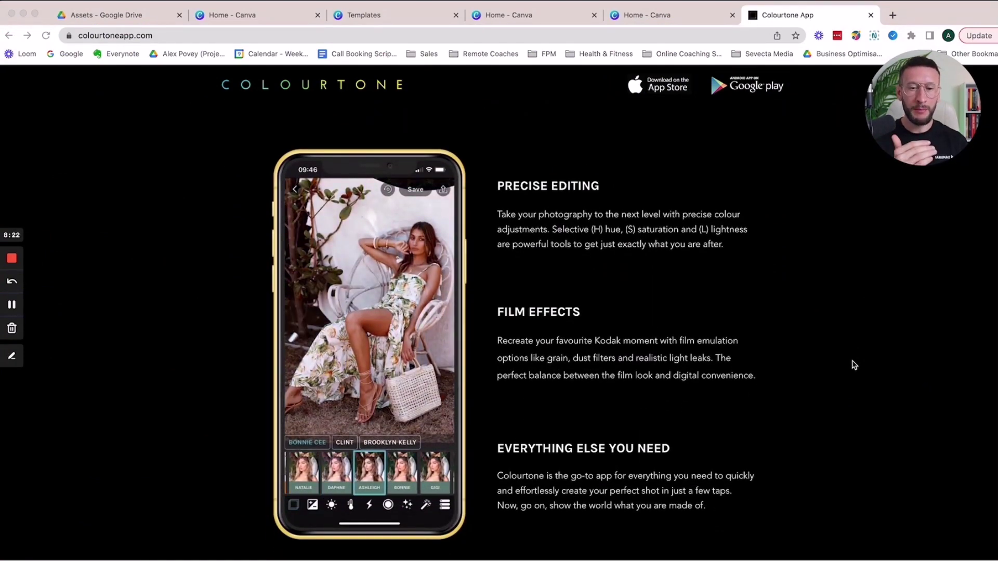
scroll(853, 365, down, 3)
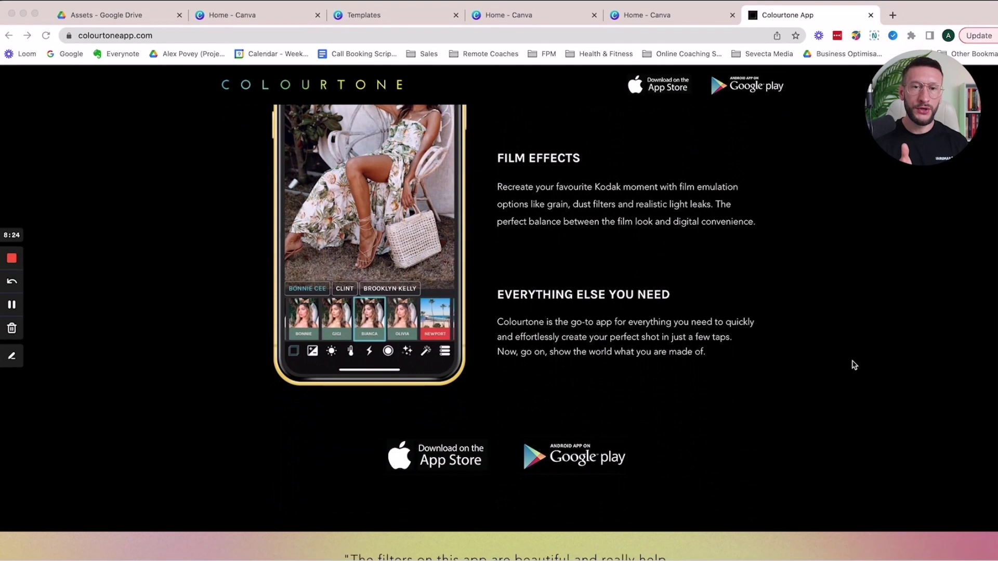
scroll(853, 365, down, 2)
scroll(853, 366, down, 4)
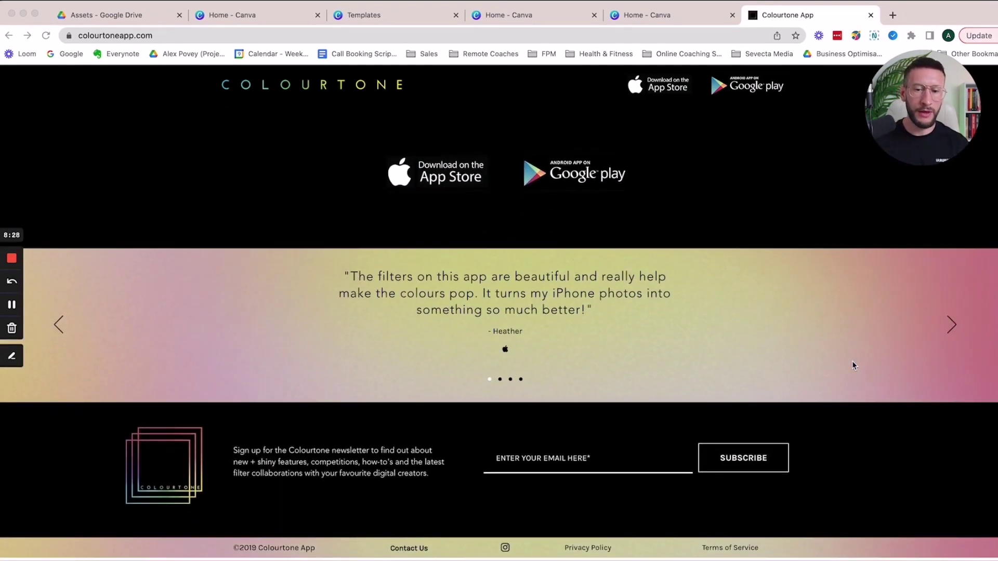
scroll(852, 366, up, 3)
scroll(853, 367, up, 5)
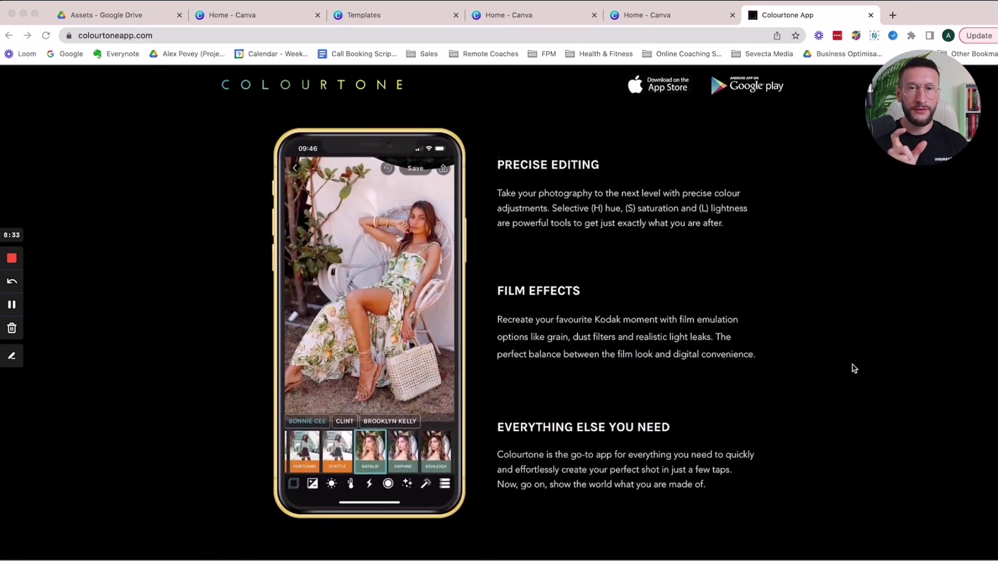
scroll(854, 368, up, 2)
scroll(853, 368, up, 6)
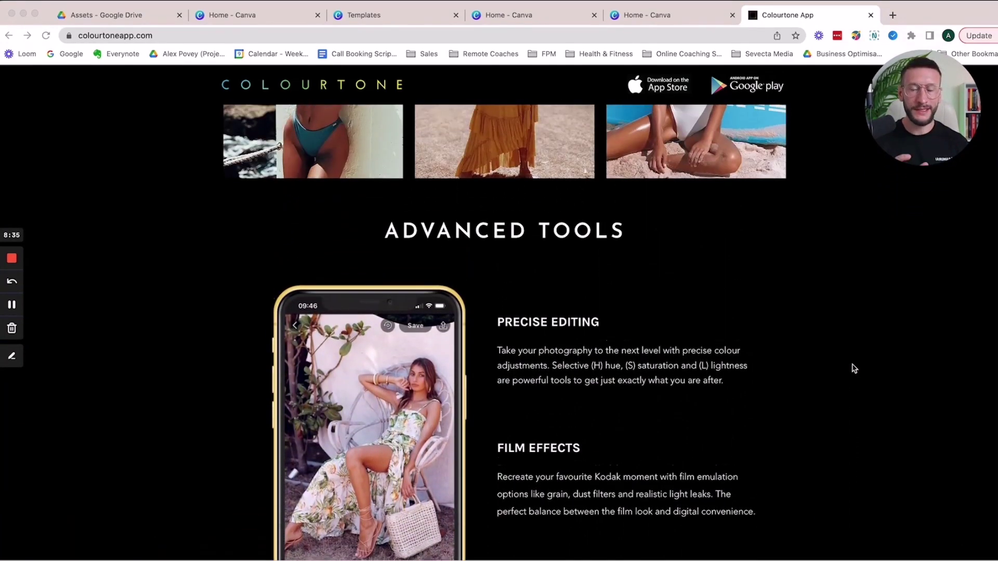
scroll(854, 369, up, 2)
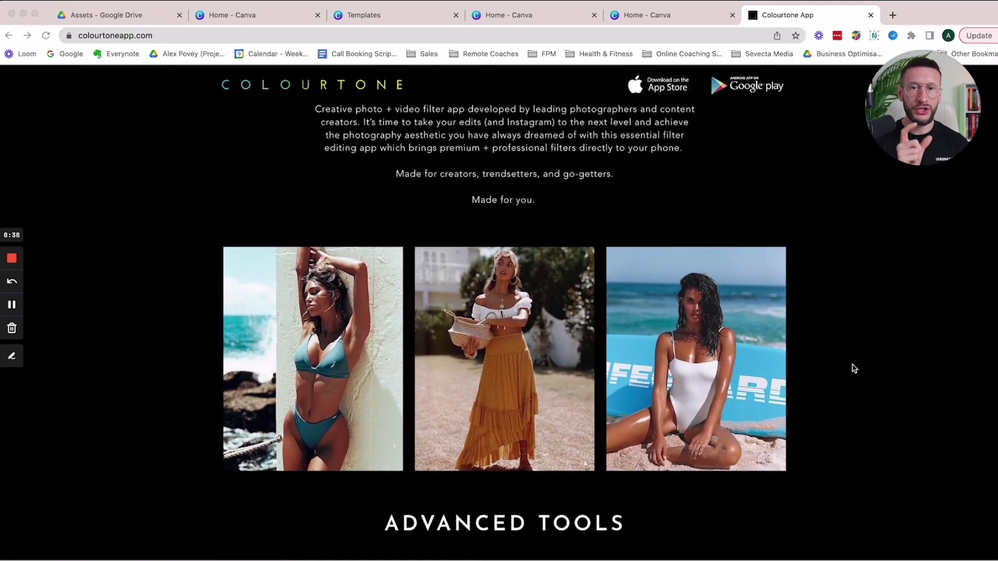
scroll(854, 369, up, 1)
scroll(855, 369, up, 1)
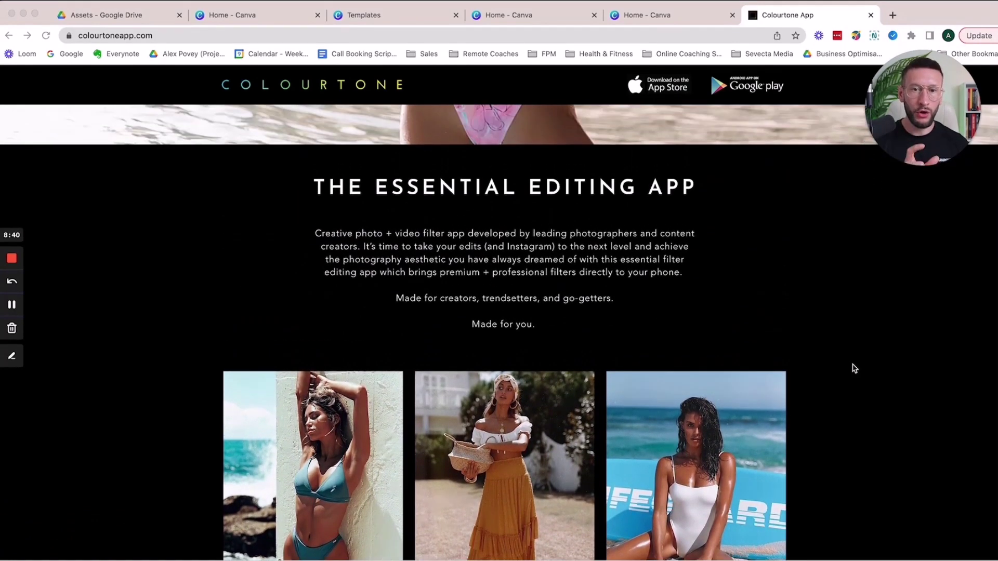
scroll(855, 368, down, 1)
scroll(855, 368, down, 1)
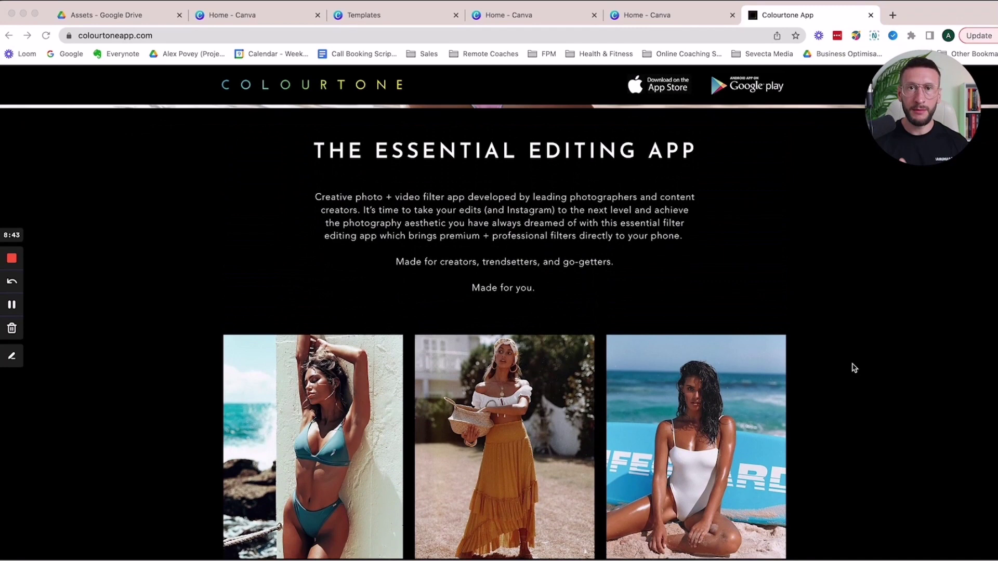
scroll(855, 369, down, 1)
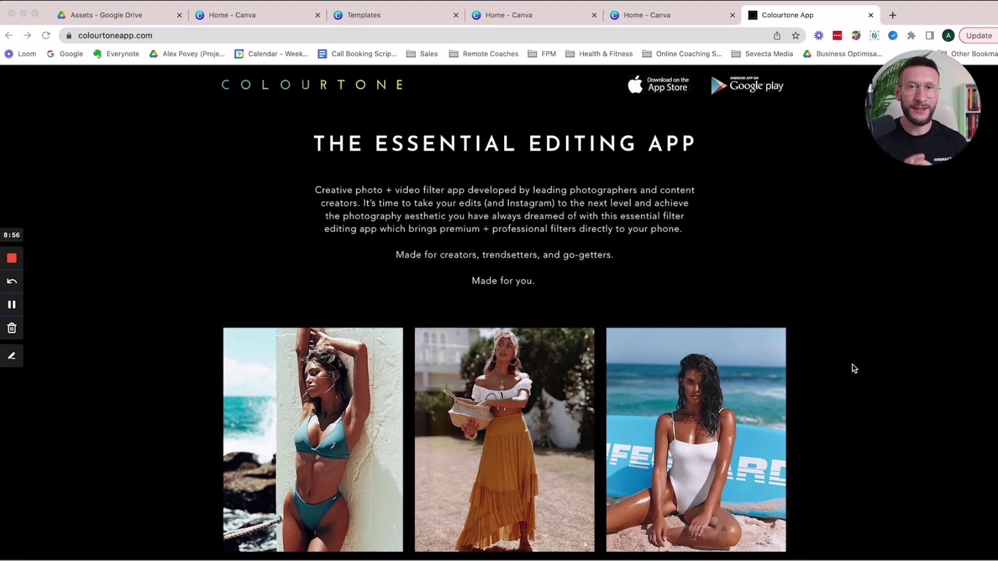
scroll(835, 368, down, 2)
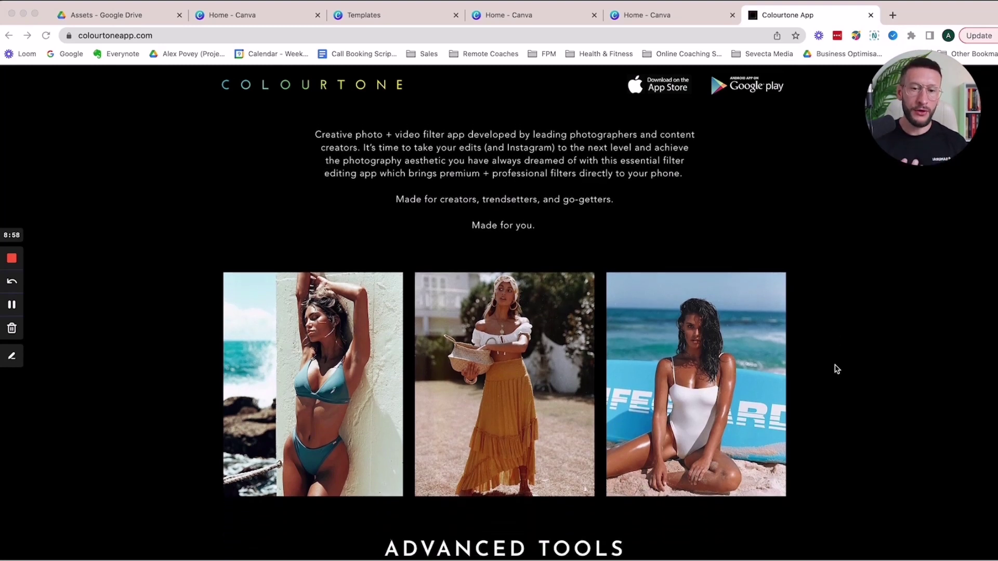
scroll(836, 368, down, 2)
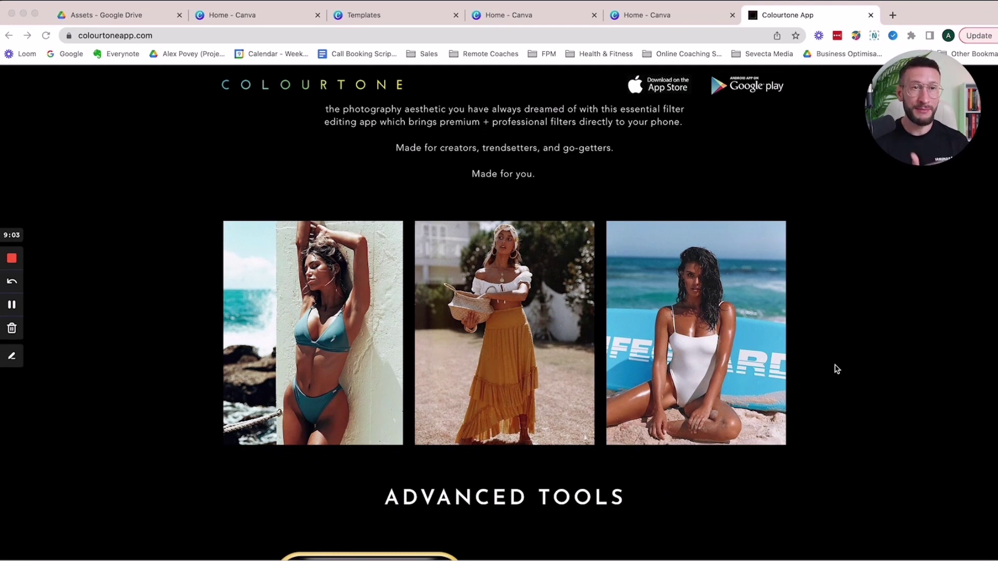
scroll(836, 368, down, 2)
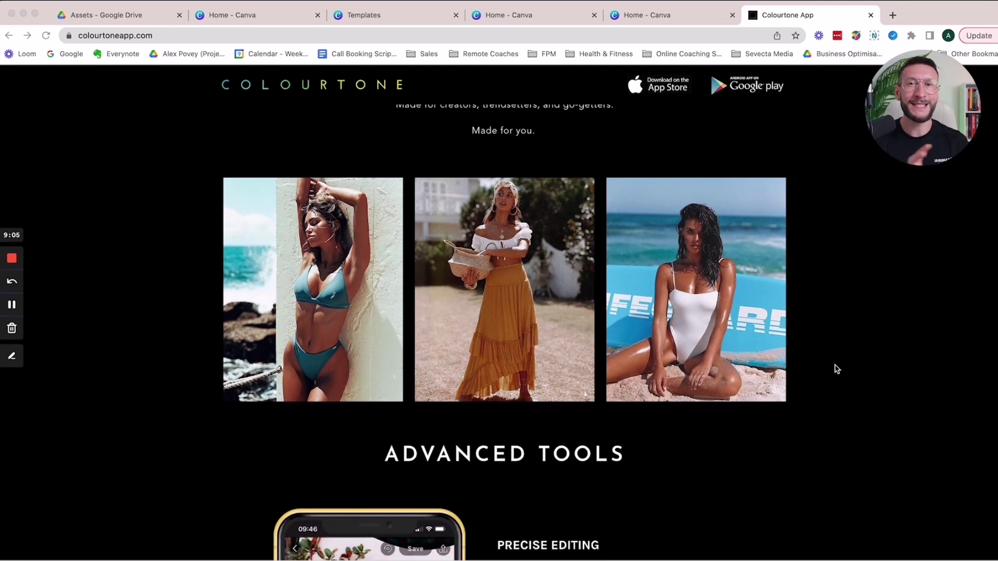
scroll(835, 368, down, 2)
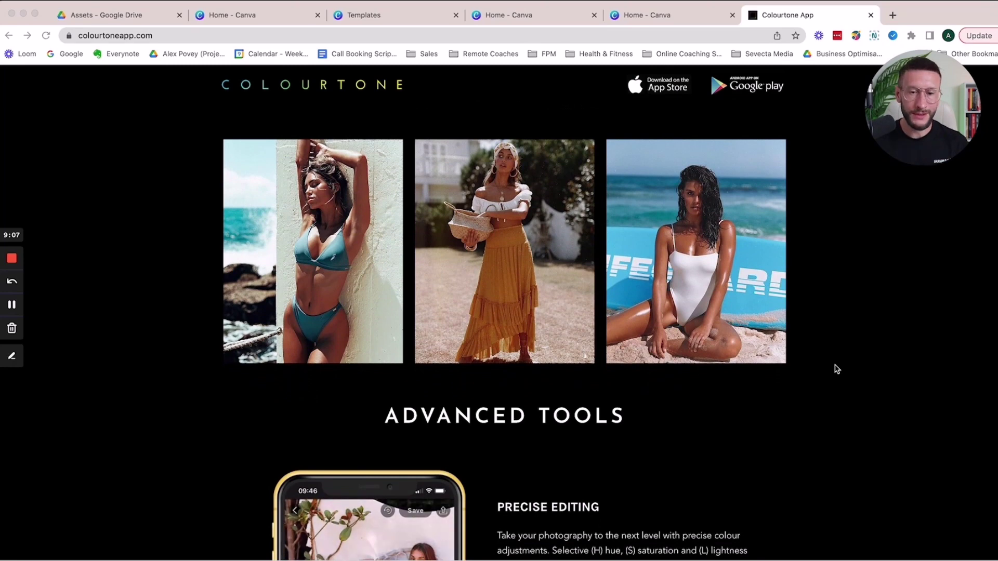
scroll(836, 368, down, 3)
scroll(836, 368, down, 1)
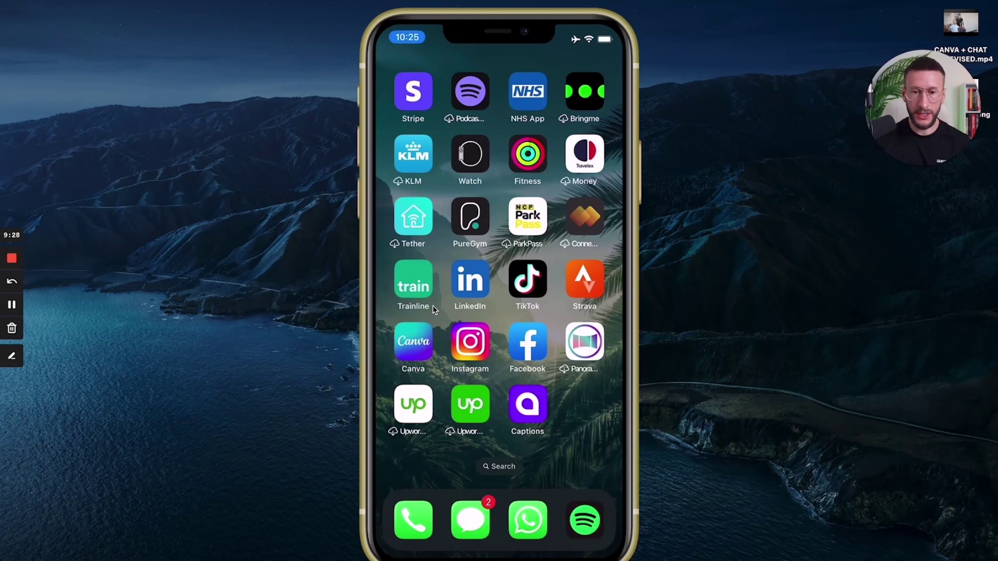
Launch the Captions app on the mirrored iPhone to reach the Recents video picker
click(524, 416)
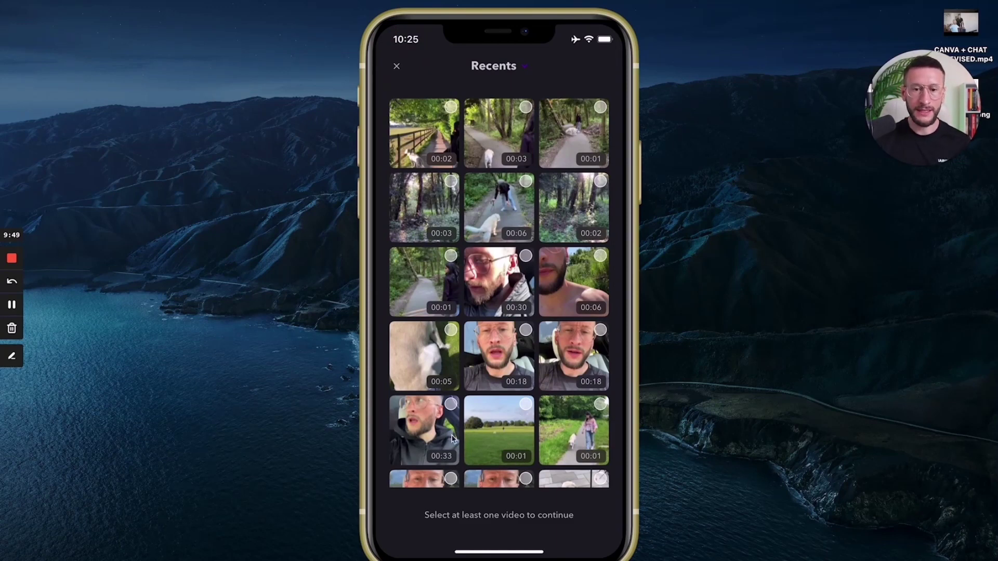
Pick the 00:18 selfie clip from Recents to load it into the editor
click(501, 355)
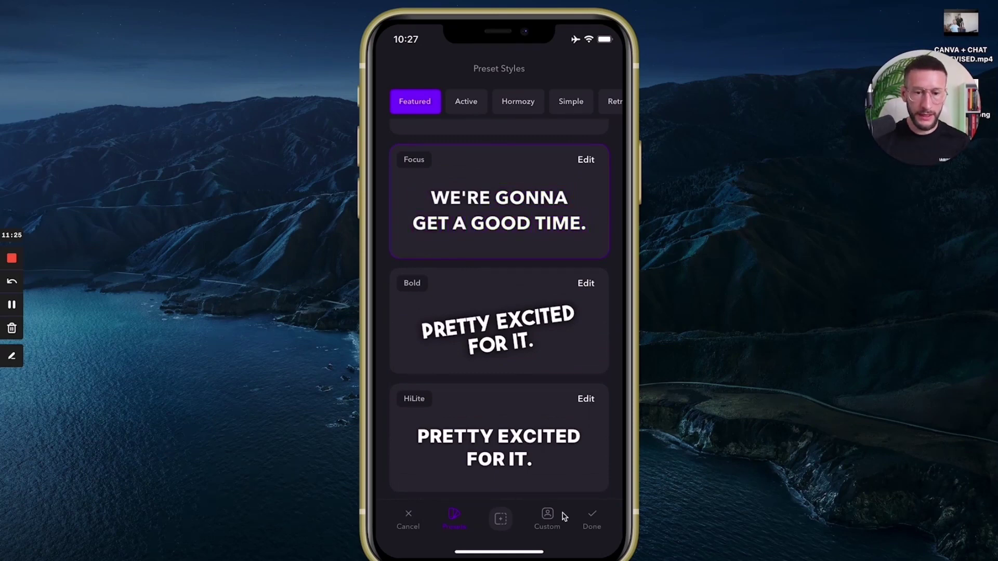
Confirm the Focus preset caption style with Done
click(590, 520)
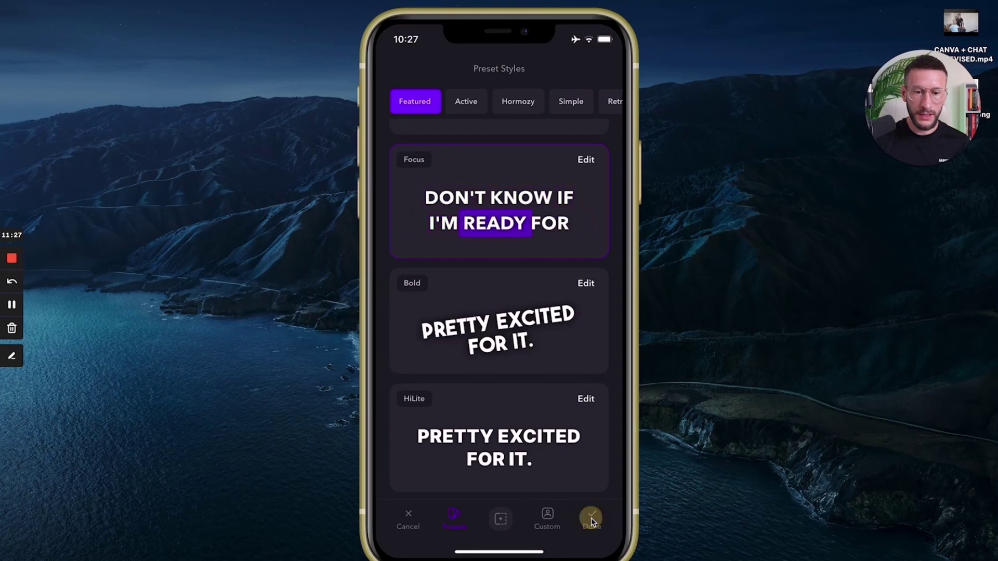